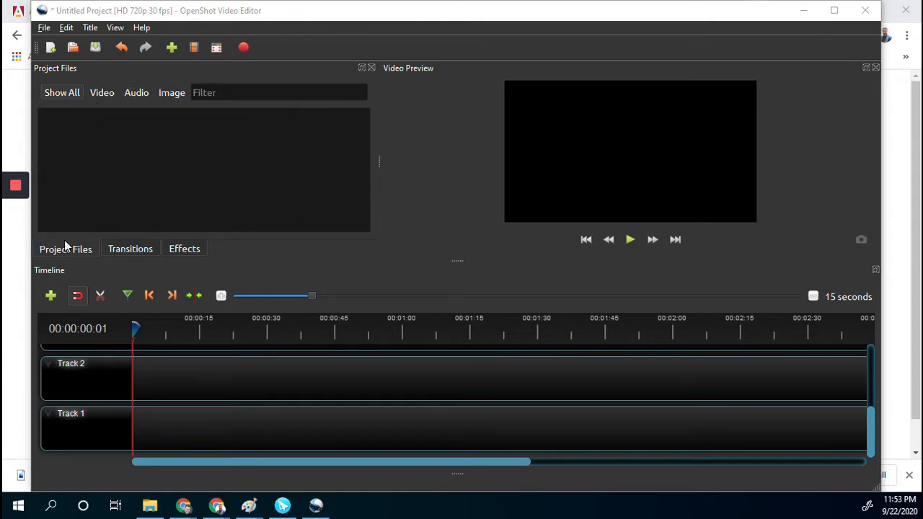
click(139, 252)
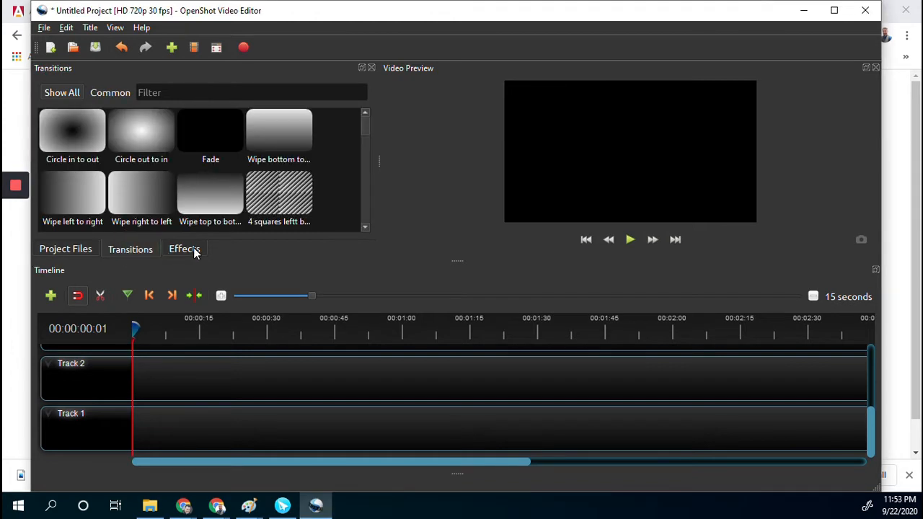
click(193, 251)
click(140, 253)
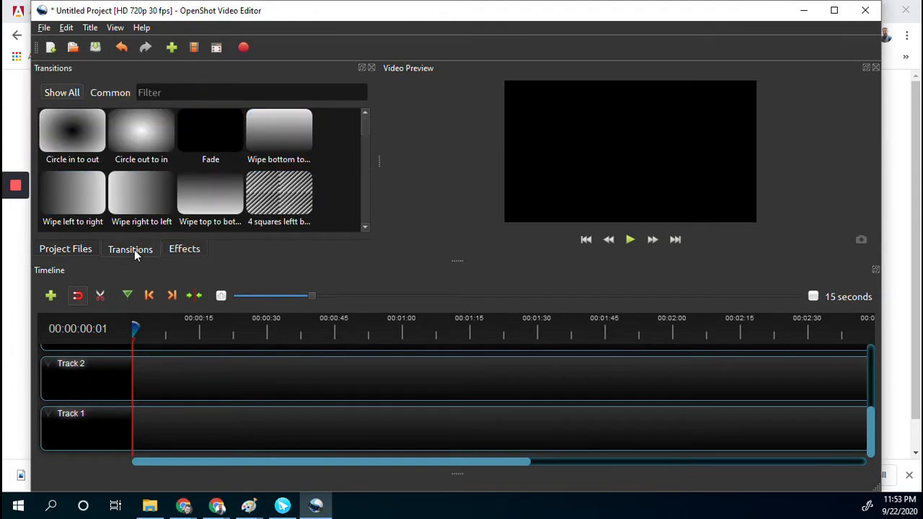
click(74, 250)
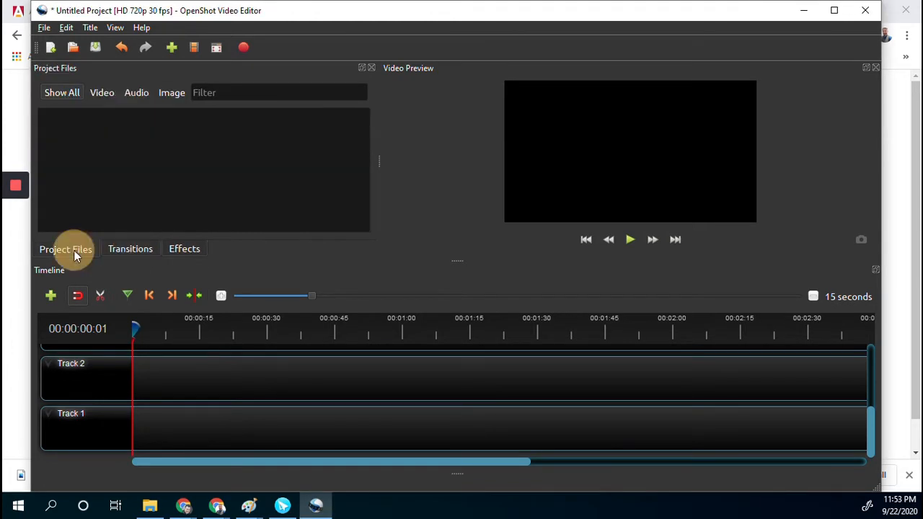
right_click(166, 145)
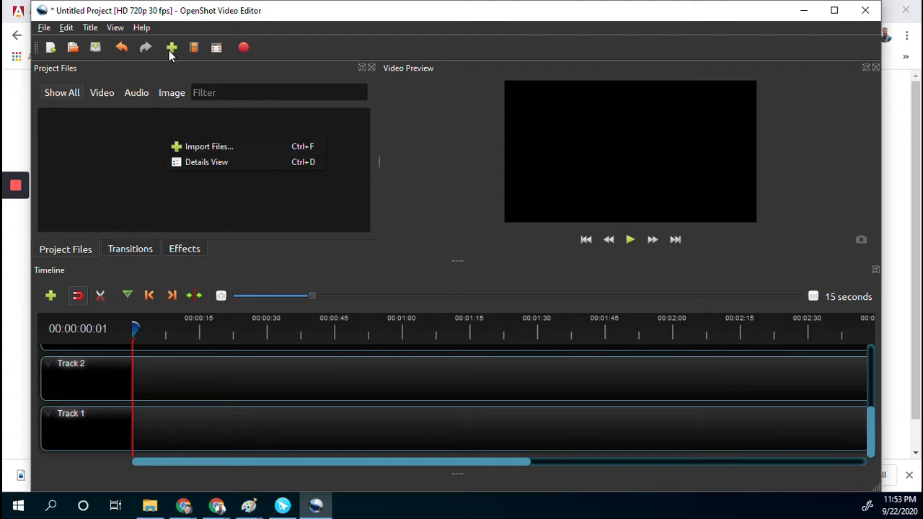
click(111, 144)
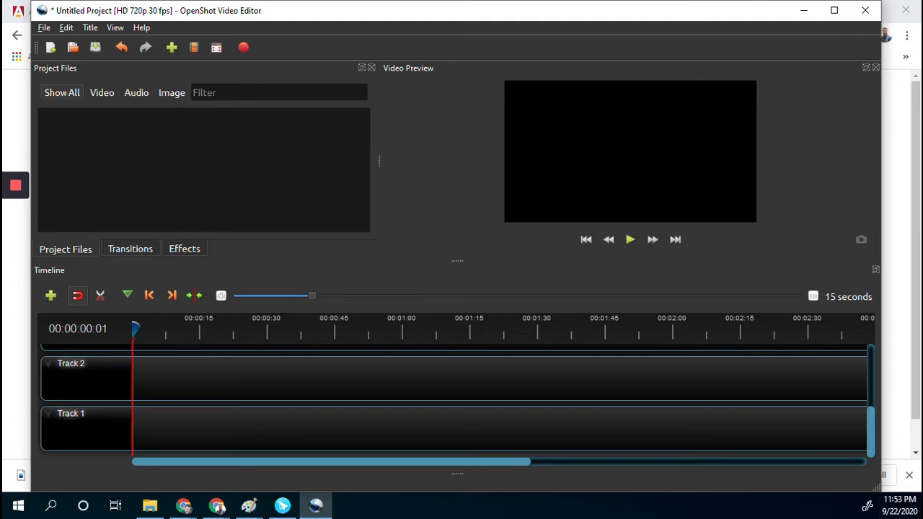
Step: Import the six text images, the theater class image and zoom_1.mp4 from the file manager into the project files
click(554, 138)
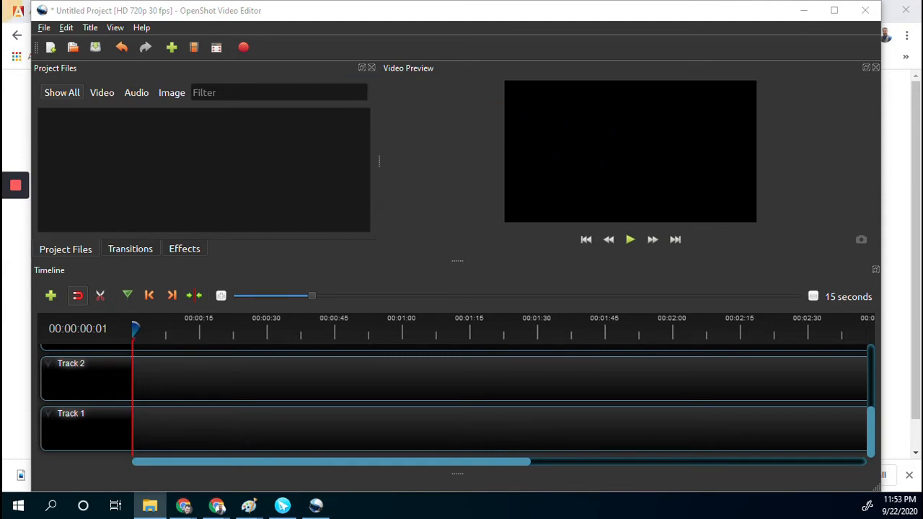
drag(903, 145, 212, 211)
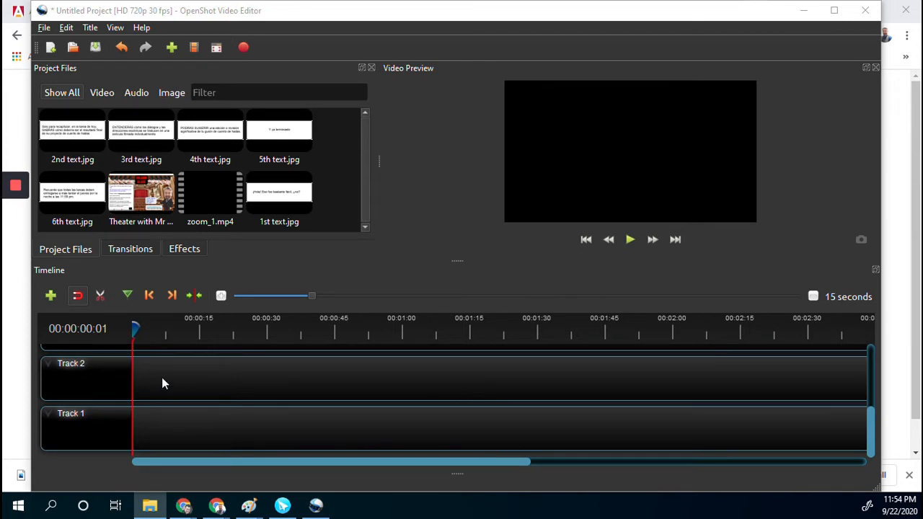
Step: Place the theater class image at the very start of Track 1
scroll(240, 382, up, 5)
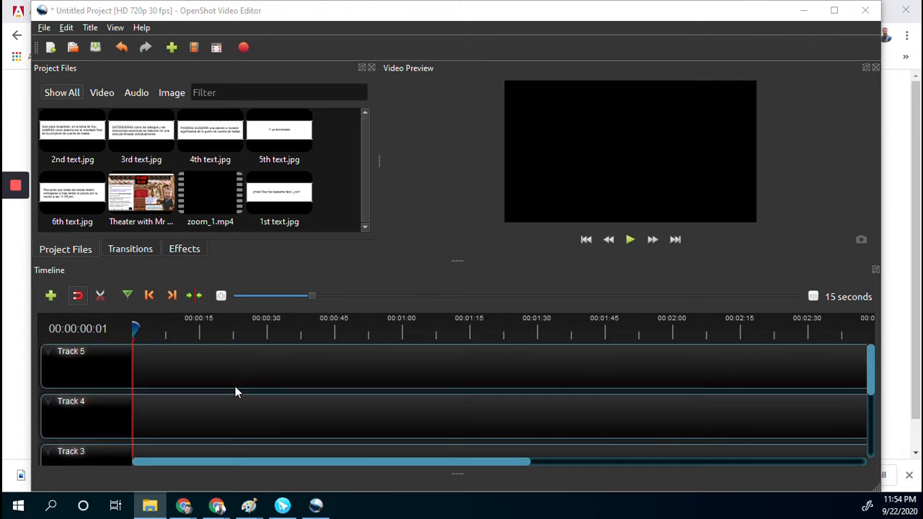
scroll(235, 391, down, 4)
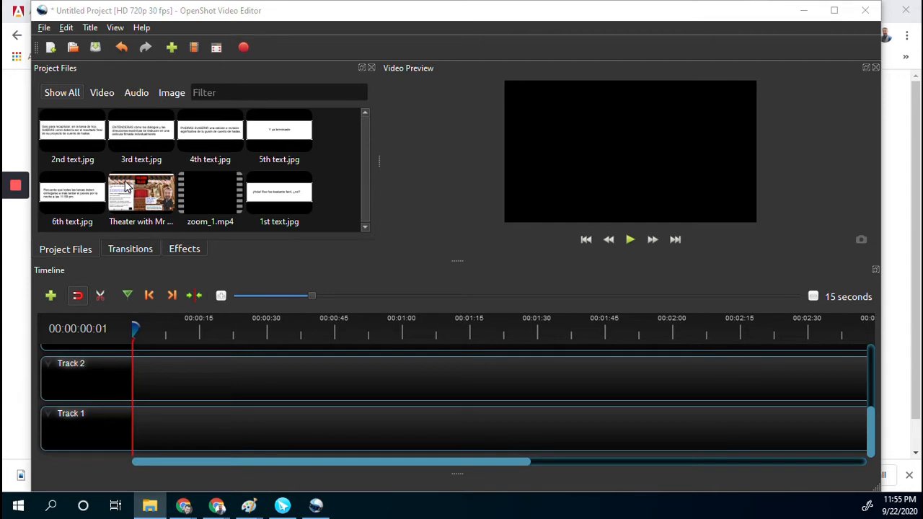
click(160, 201)
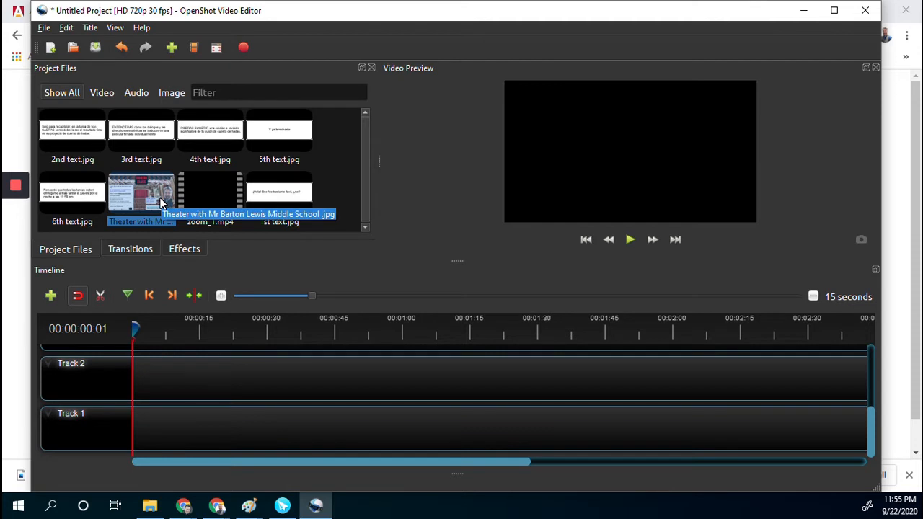
drag(160, 195, 123, 419)
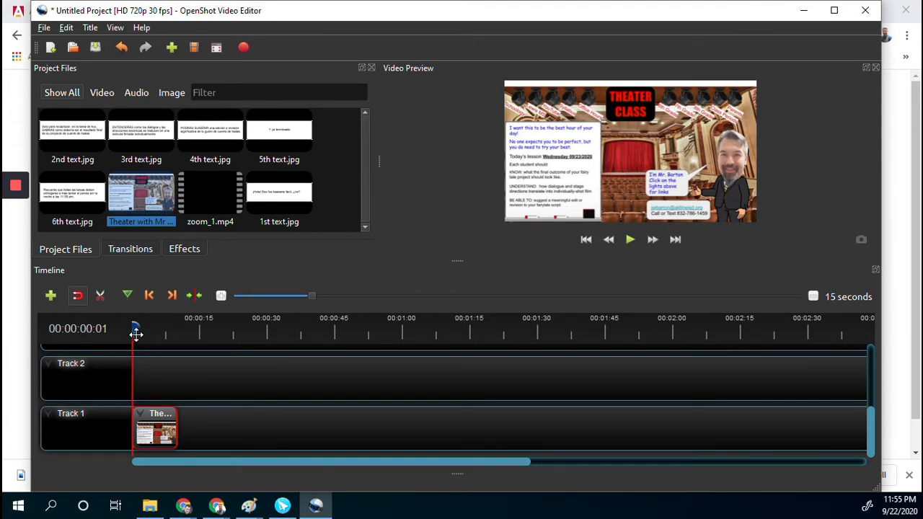
Step: Scrub the playhead across the theater class image clip to check its extent, and return to the timeline's start
drag(136, 334, 168, 332)
mouse_move(176, 331)
mouse_down()
mouse_move(185, 329)
mouse_move(152, 328)
mouse_move(183, 336)
mouse_up()
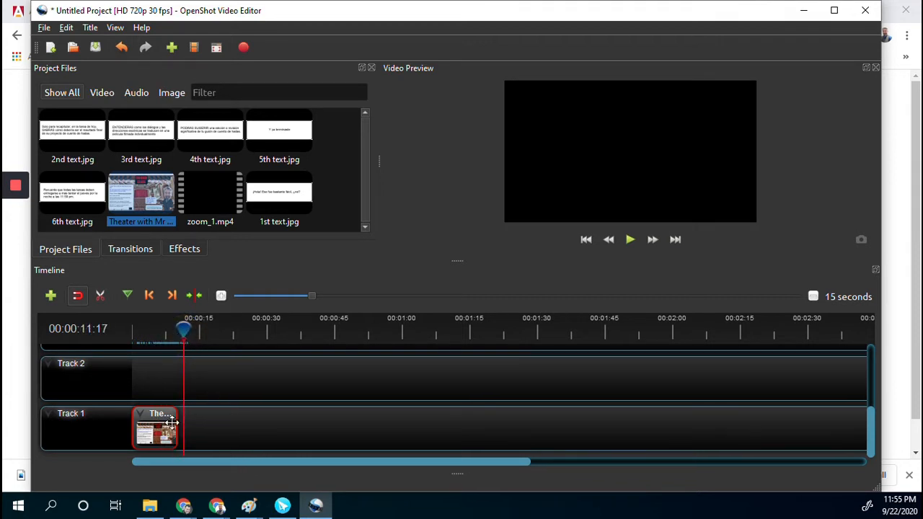
drag(184, 326, 176, 327)
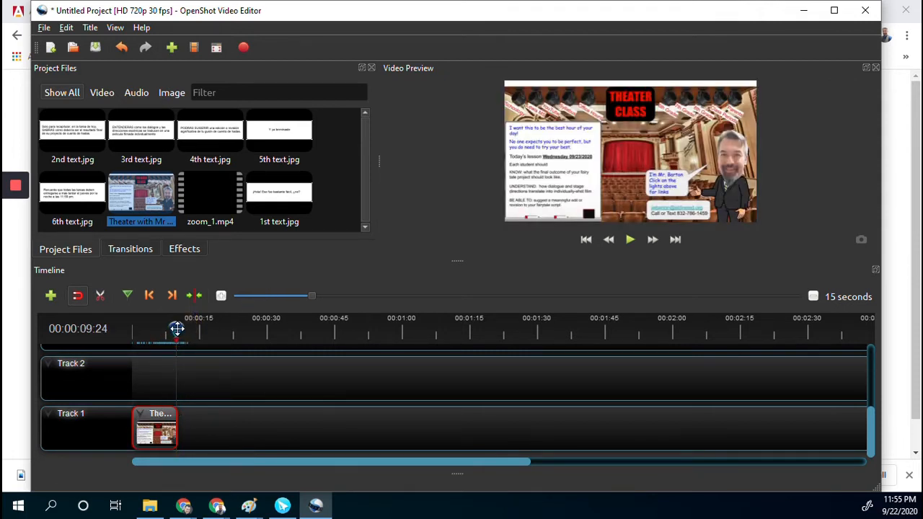
drag(175, 326, 132, 333)
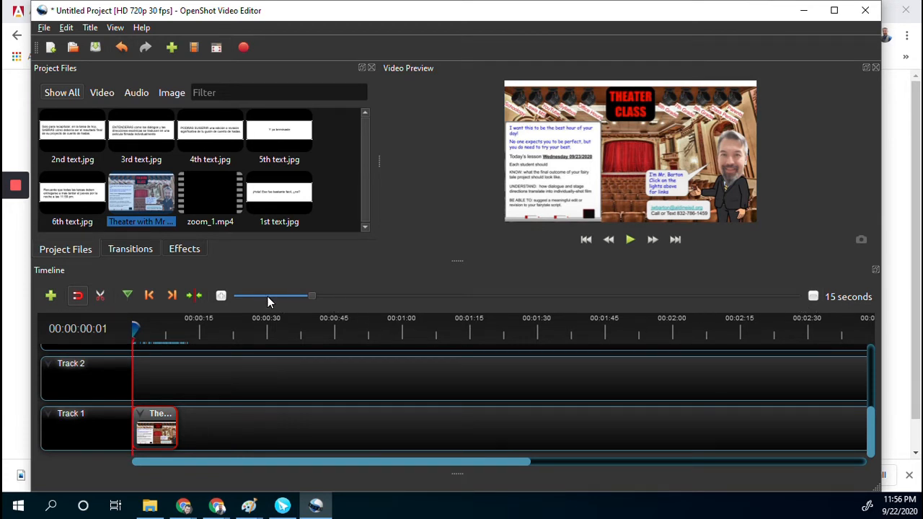
Step: Slice the theater class image clip on Track 1 at the 3-second mark, keeping only the left side
click(220, 298)
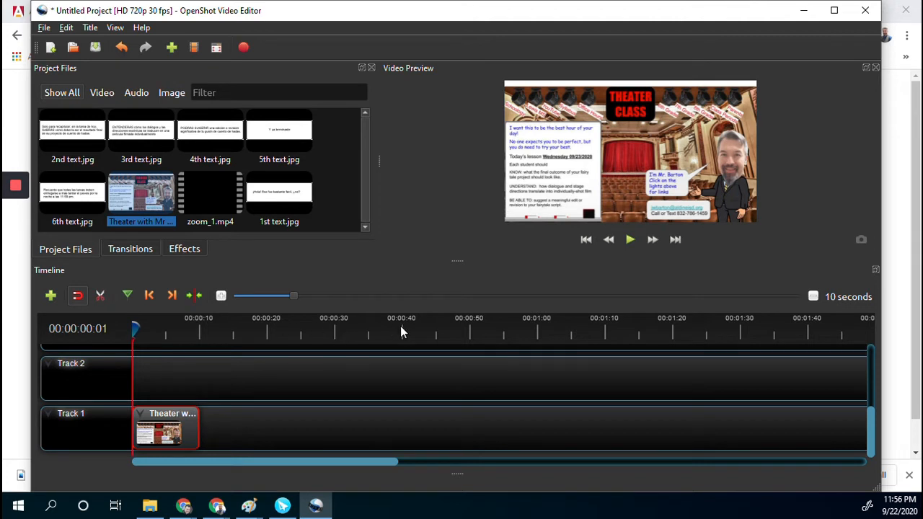
click(222, 295)
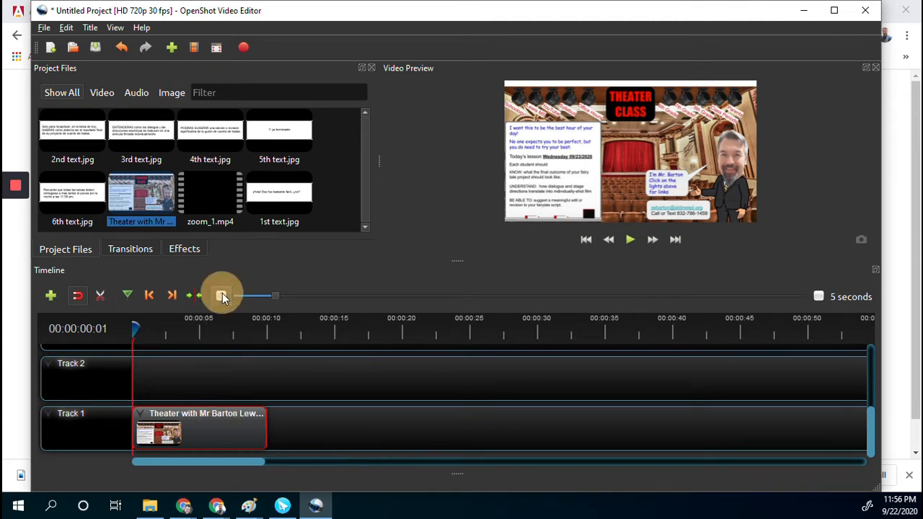
click(222, 296)
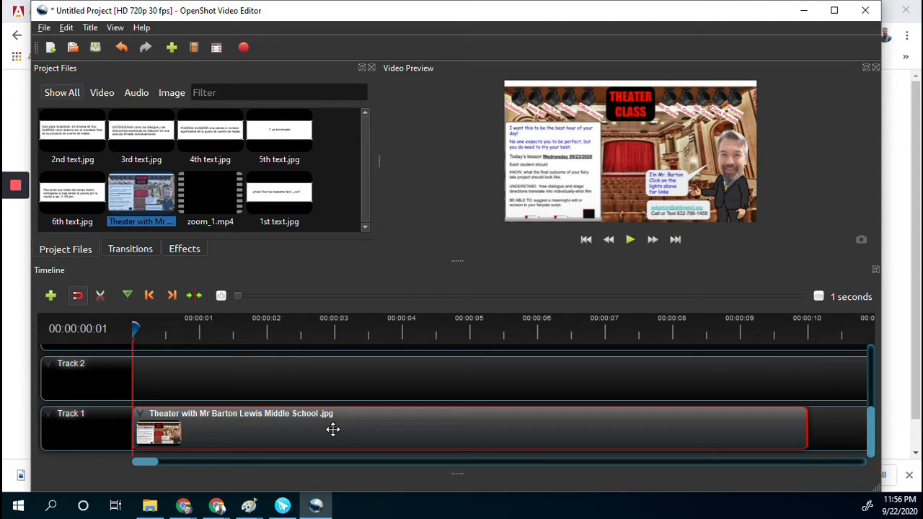
click(334, 327)
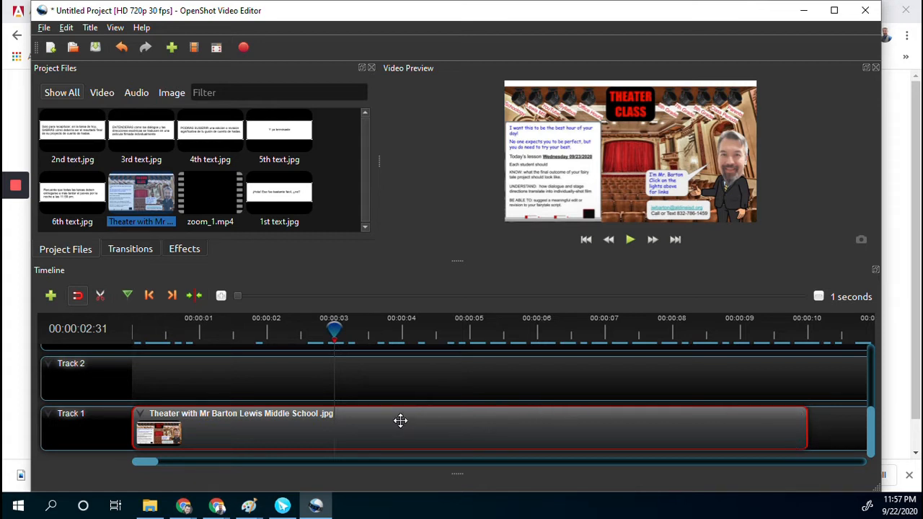
right_click(400, 420)
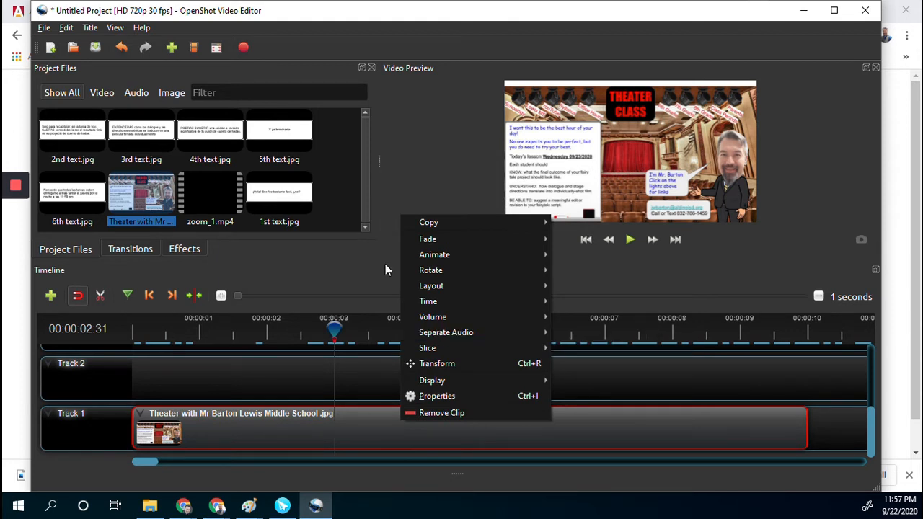
mouse_move(438, 349)
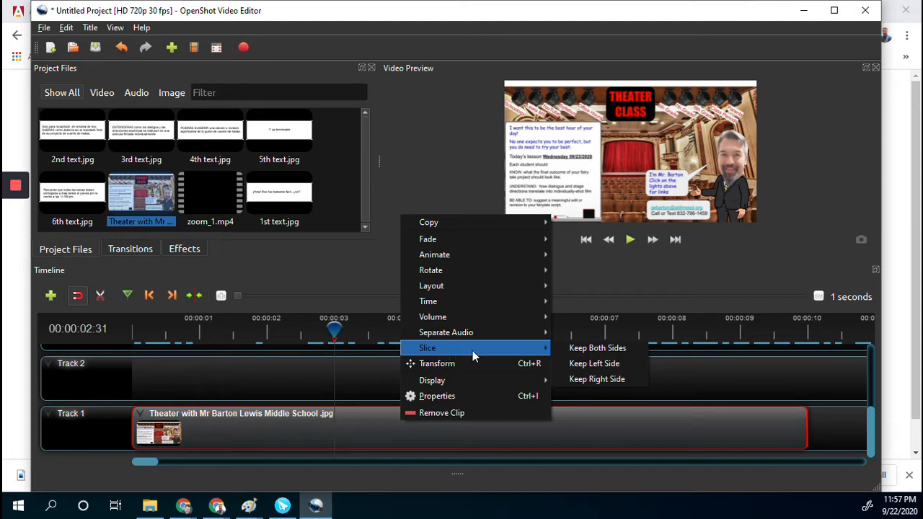
click(586, 369)
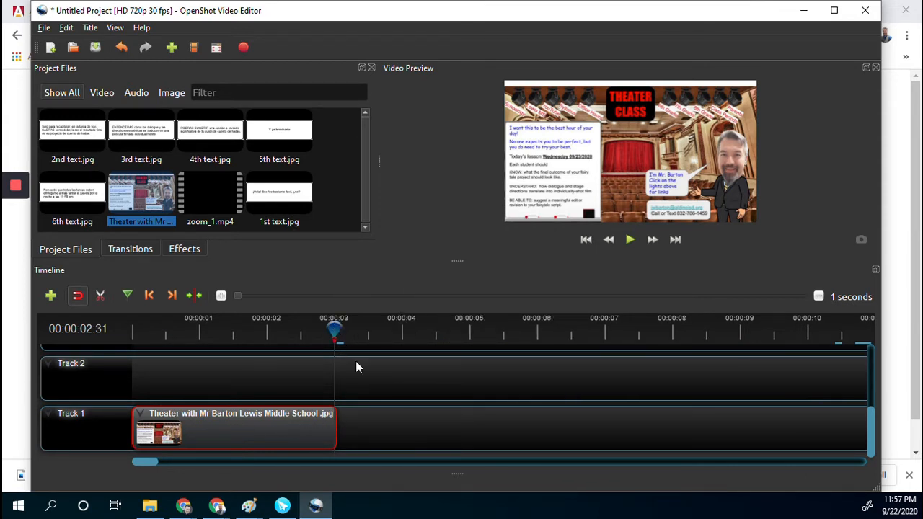
Step: Play the trimmed theater class image clip from the beginning and return the playhead to the start
drag(342, 335, 110, 332)
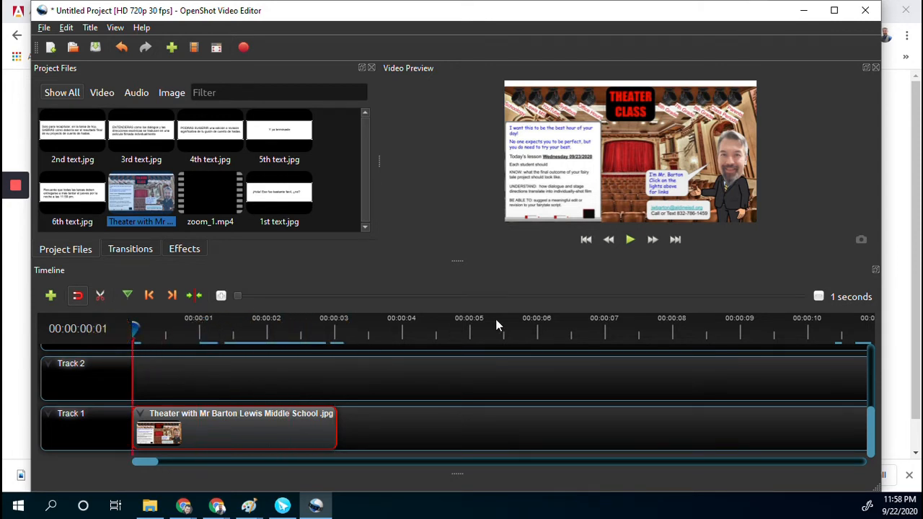
click(628, 240)
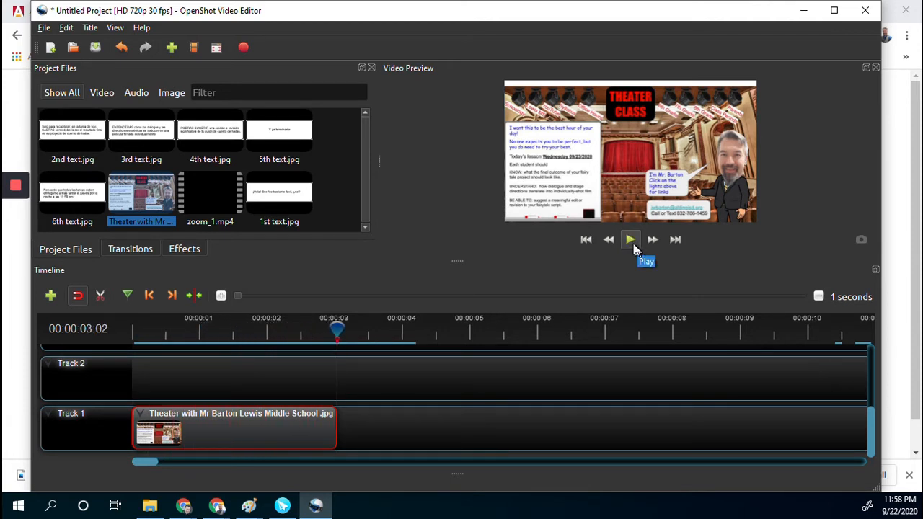
click(586, 240)
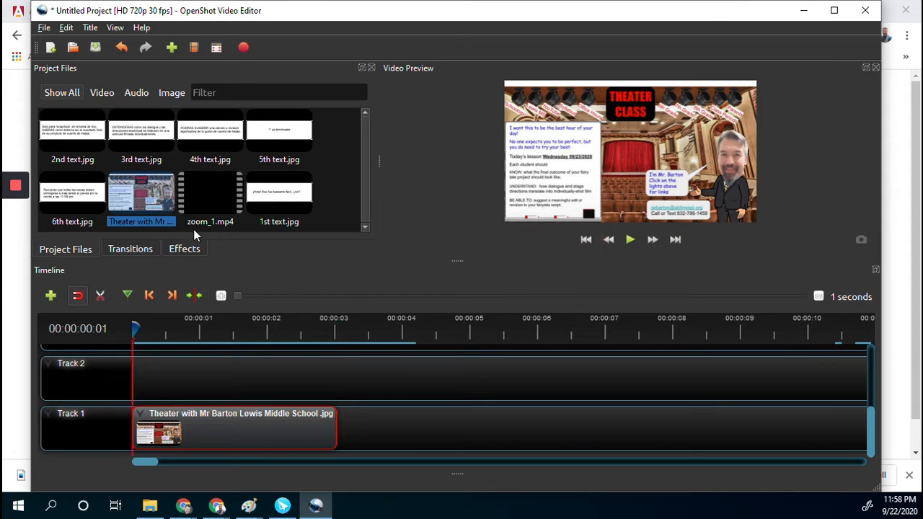
Step: Add zoom_1.mp4 to Track 1 just after the theater class image clip
click(203, 191)
drag(211, 201, 354, 407)
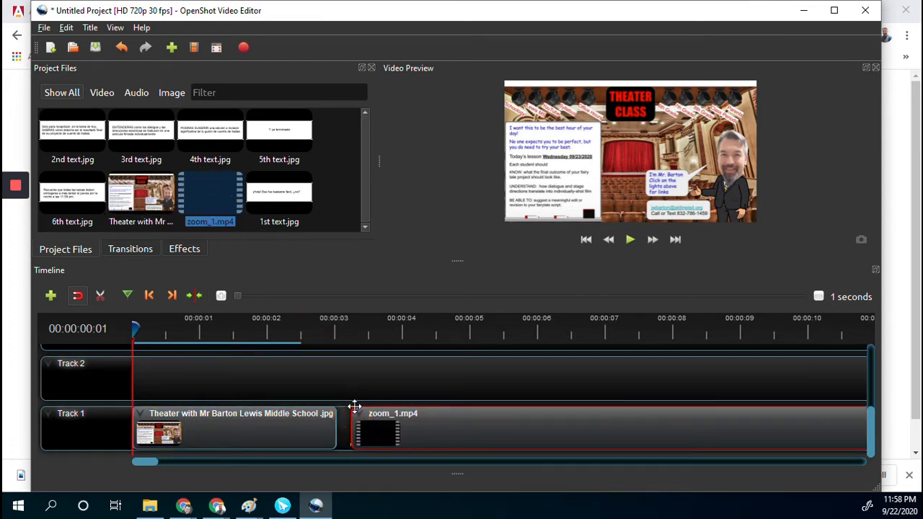
Step: Play zoom_1.mp4 to find where the speech begins, and slice it at 00:00:09:10, keeping only the right side
click(355, 330)
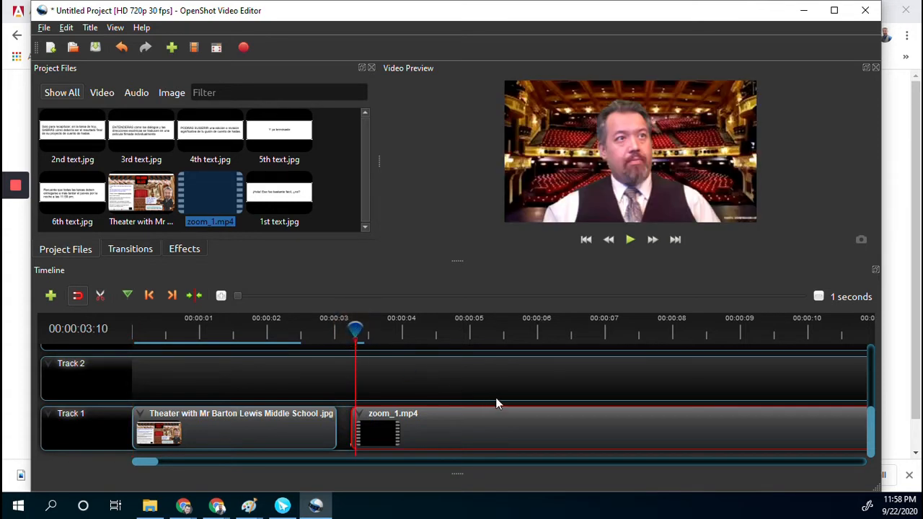
click(630, 241)
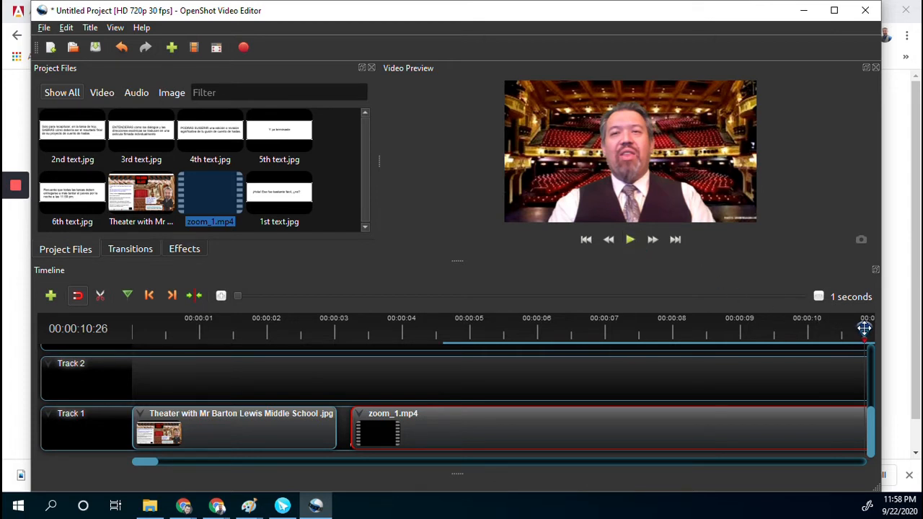
drag(864, 329, 760, 331)
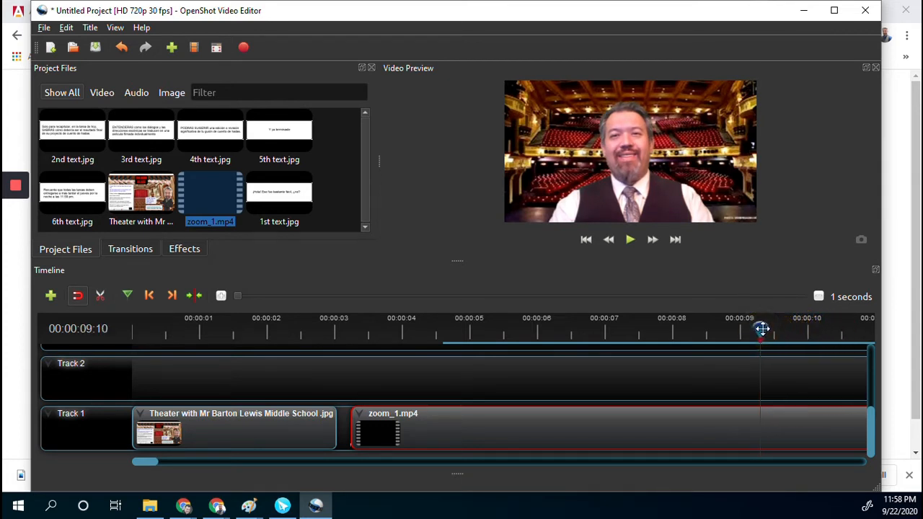
right_click(737, 430)
mouse_move(758, 355)
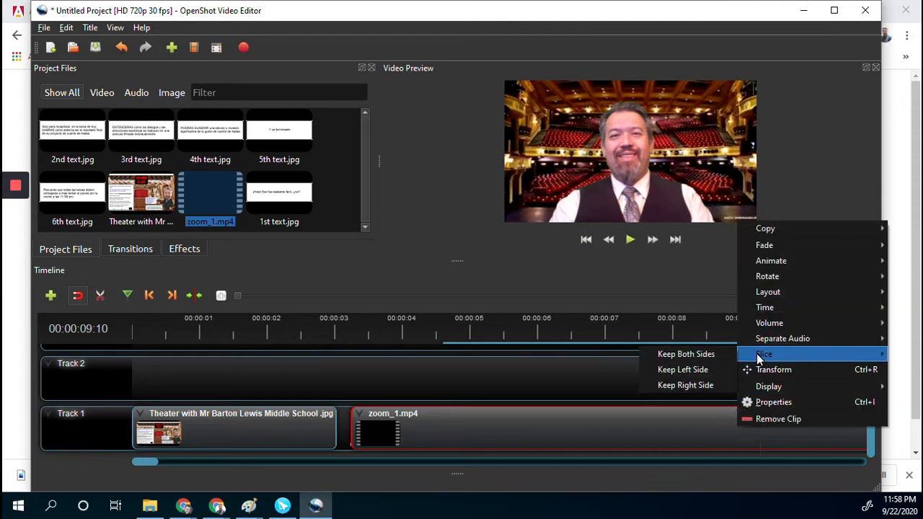
click(716, 386)
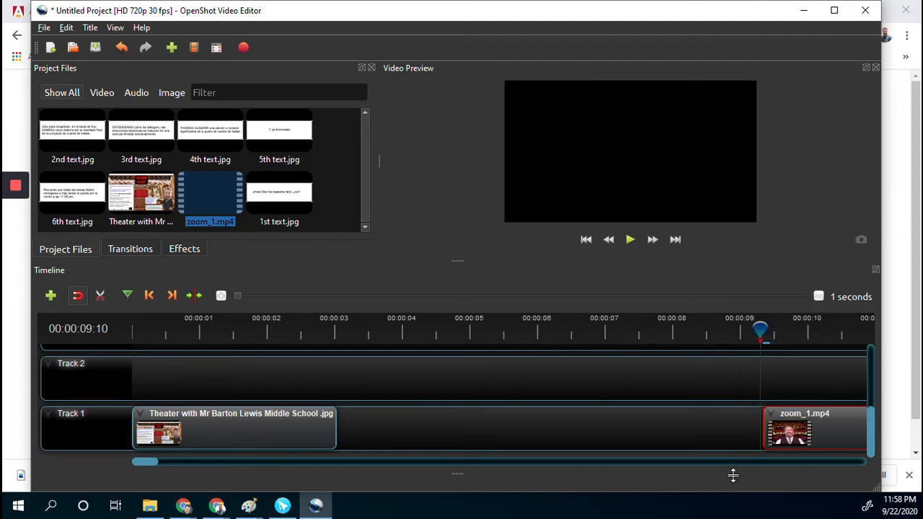
Step: Move the trimmed zoom_1.mp4 clip back along Track 1 to just after the theater class image, at about 3 seconds
drag(758, 329, 697, 329)
drag(289, 321, 340, 321)
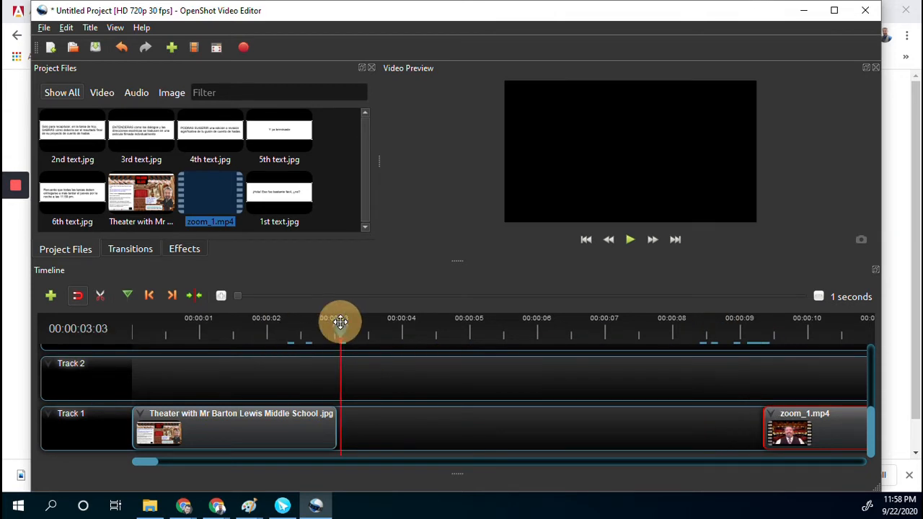
drag(818, 415, 390, 415)
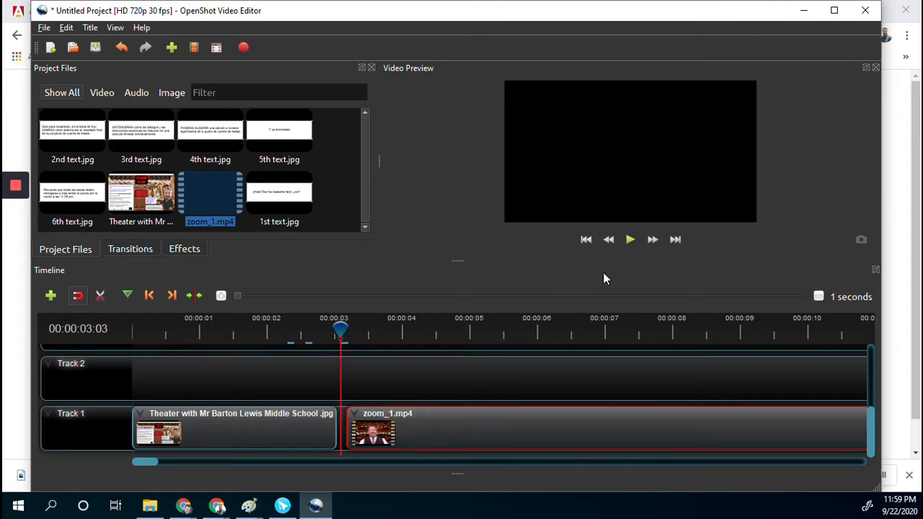
Step: Preview the start of zoom_1.mp4, and shift it to about 2 seconds so it overlaps the image clip with a transition
click(634, 241)
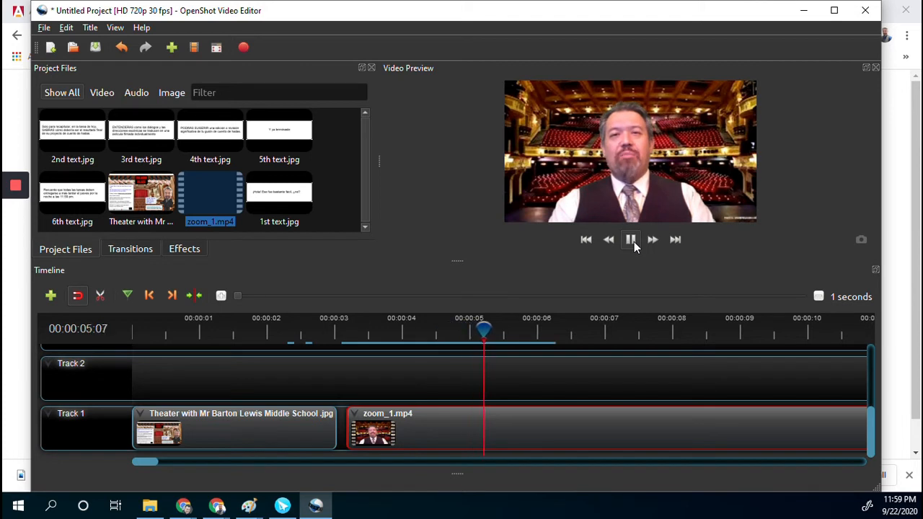
click(633, 241)
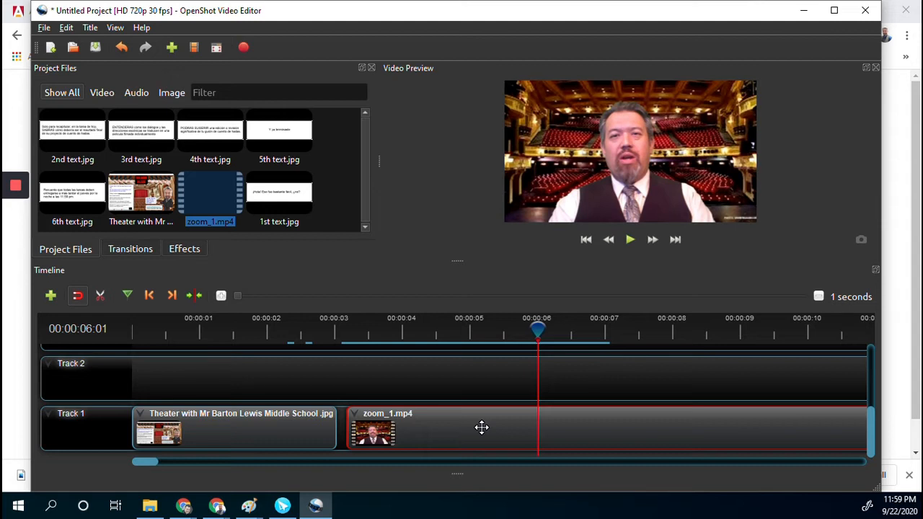
drag(472, 421, 391, 418)
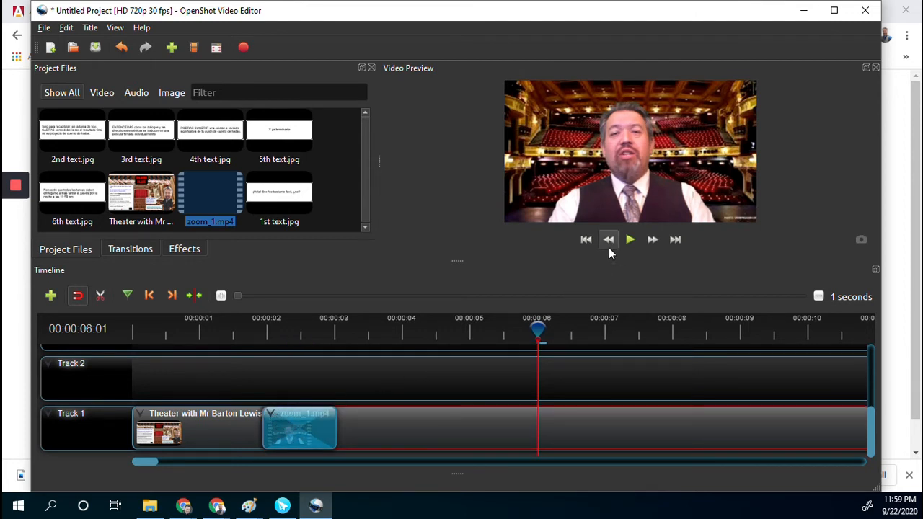
Step: Play the timeline from the start to check the transition between the theater class image and zoom_1.mp4
click(586, 240)
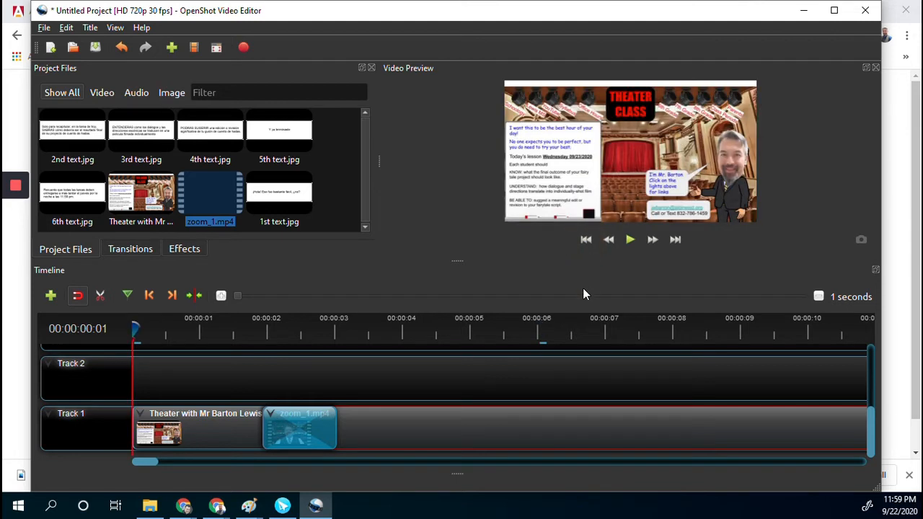
click(630, 239)
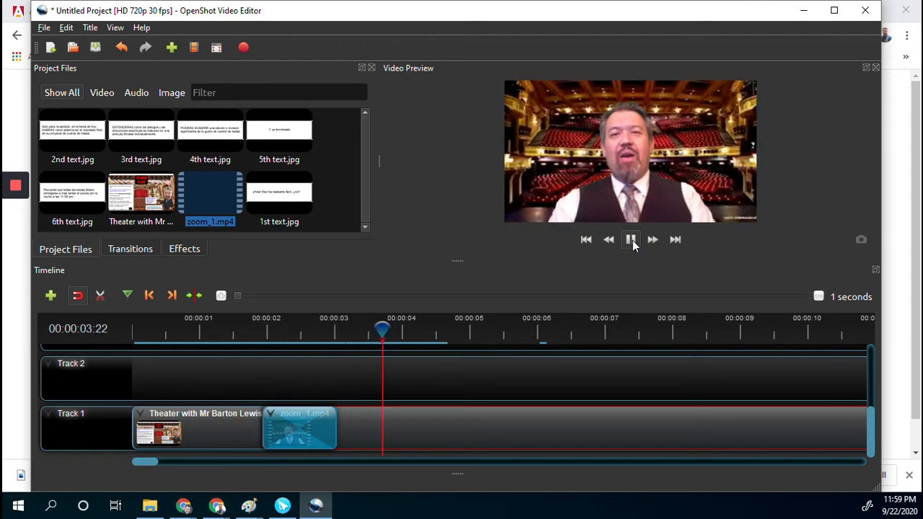
click(631, 239)
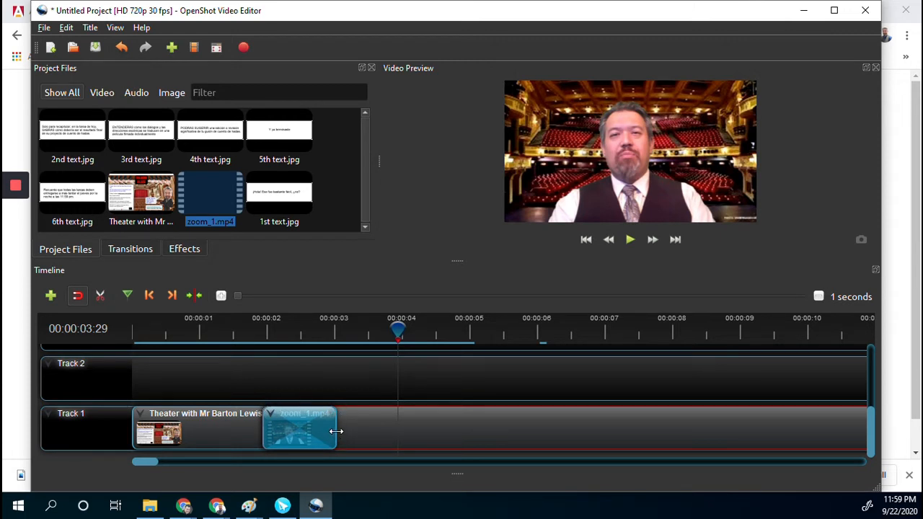
Step: Replace the transition on Track 1 with a longer one by removing it and overlapping zoom_1.mp4 with the image from about 1.7 seconds
drag(337, 431, 375, 431)
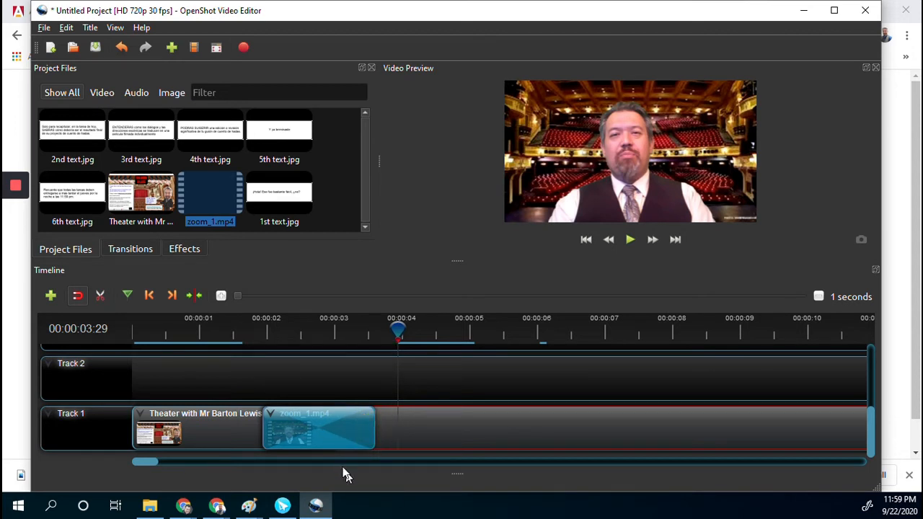
right_click(333, 429)
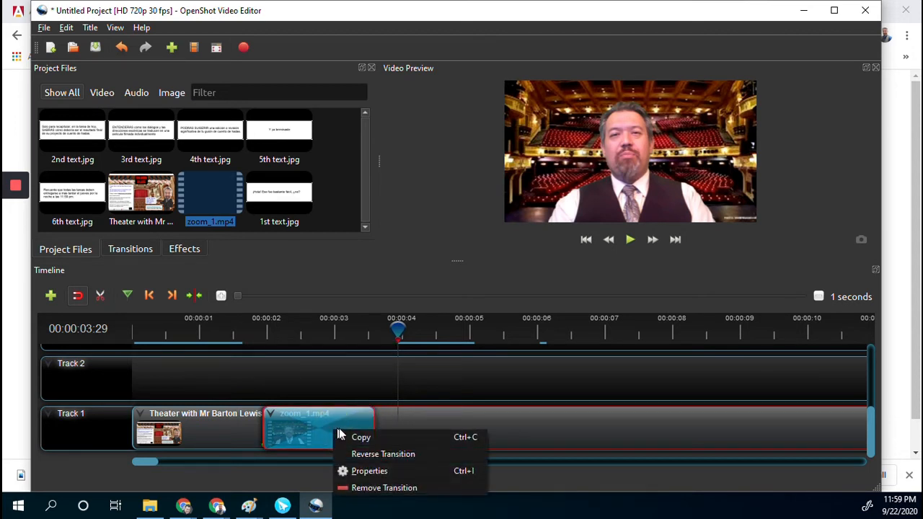
click(370, 489)
drag(383, 420, 356, 431)
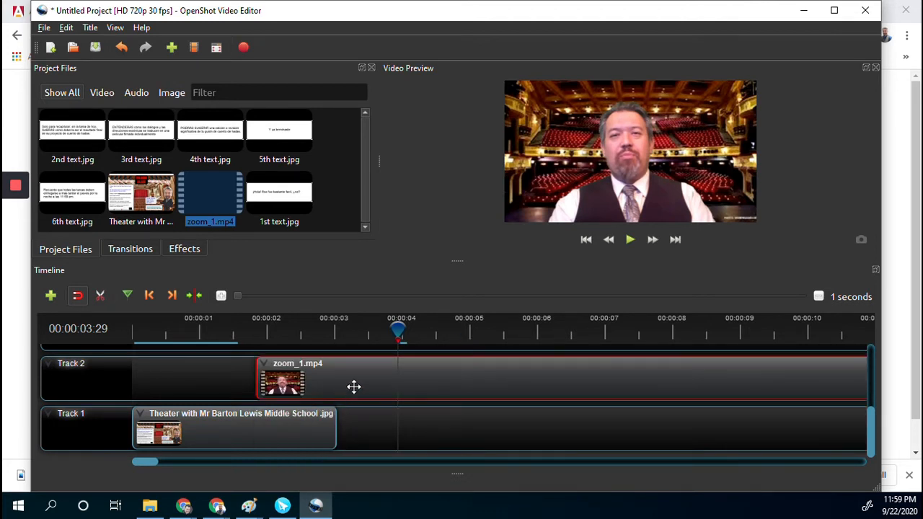
drag(354, 387, 350, 424)
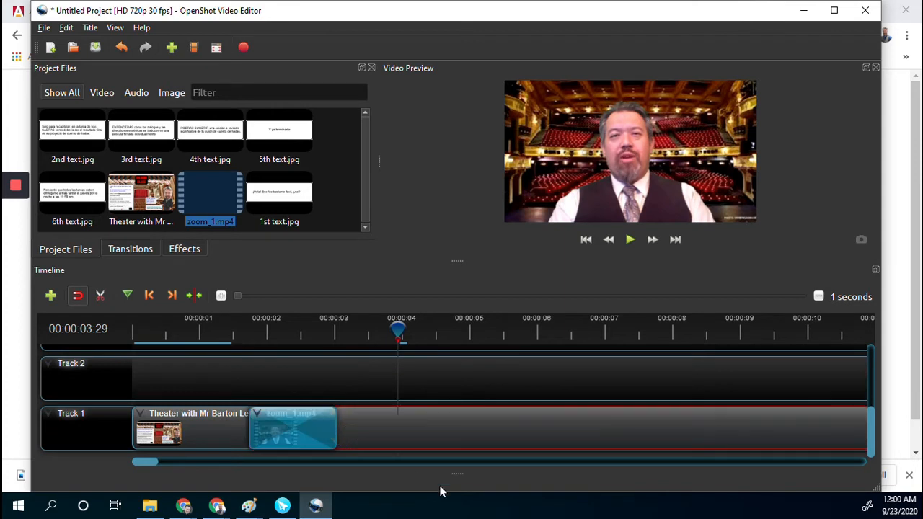
Step: Preview the longer transition from the start of the timeline, pausing at 00:00:03:08 once zoom_1.mp4 is fully in view
click(585, 239)
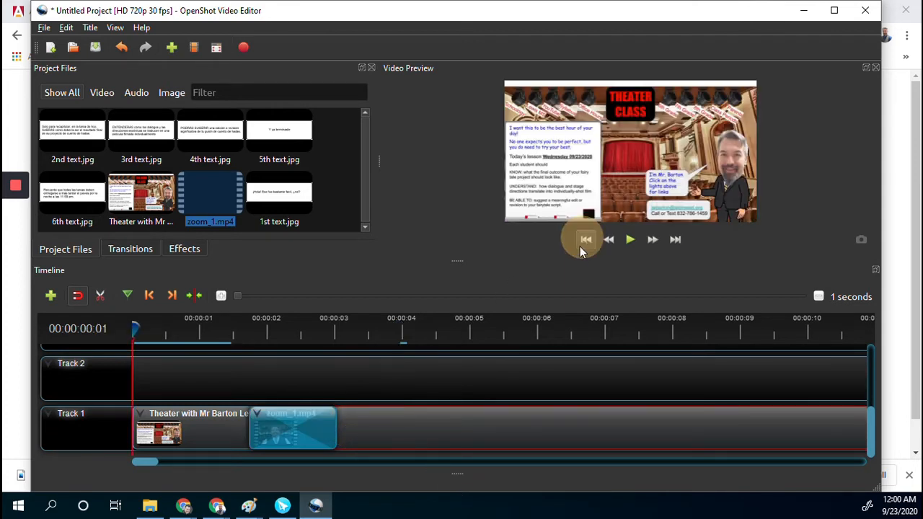
click(629, 240)
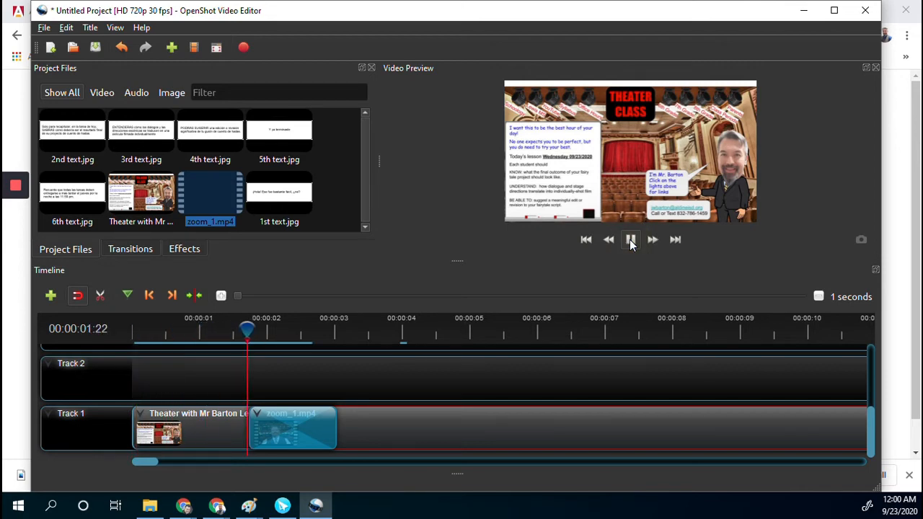
click(629, 239)
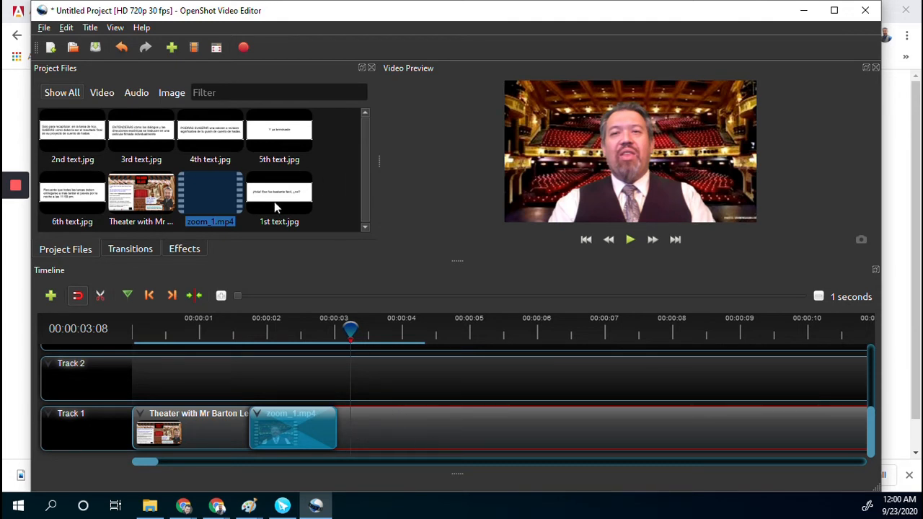
Step: Add 1st text.jpg to Track 2 and align its start with the playhead at 00:00:03:08
drag(274, 195, 388, 382)
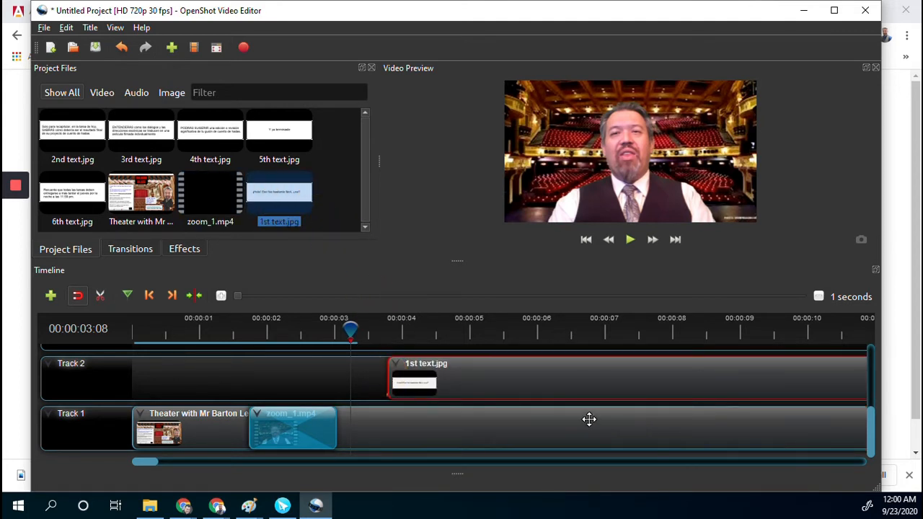
drag(544, 372, 513, 365)
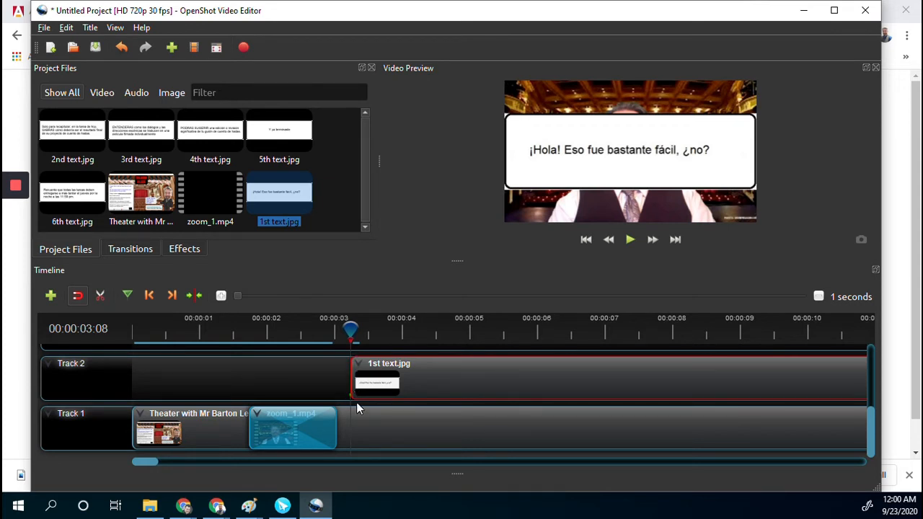
mouse_move(423, 371)
mouse_down()
mouse_move(454, 367)
mouse_move(427, 363)
mouse_up()
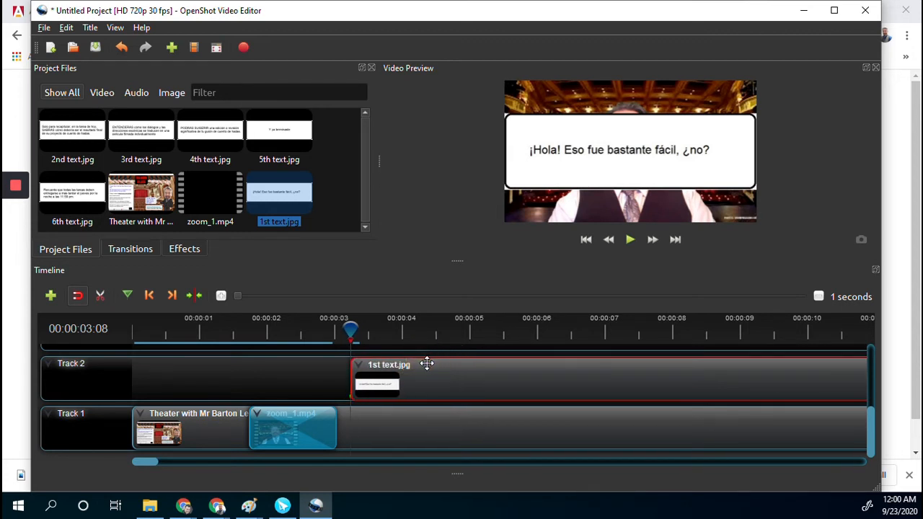
click(78, 296)
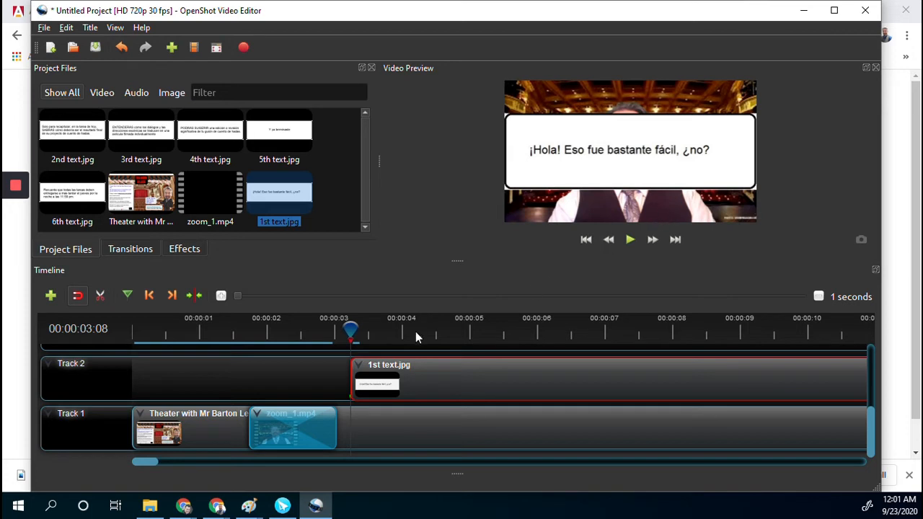
Step: Play the timeline from the start to check how 1st text.jpg overlays zoom_1.mp4, and pause at 00:00:06:25
click(584, 242)
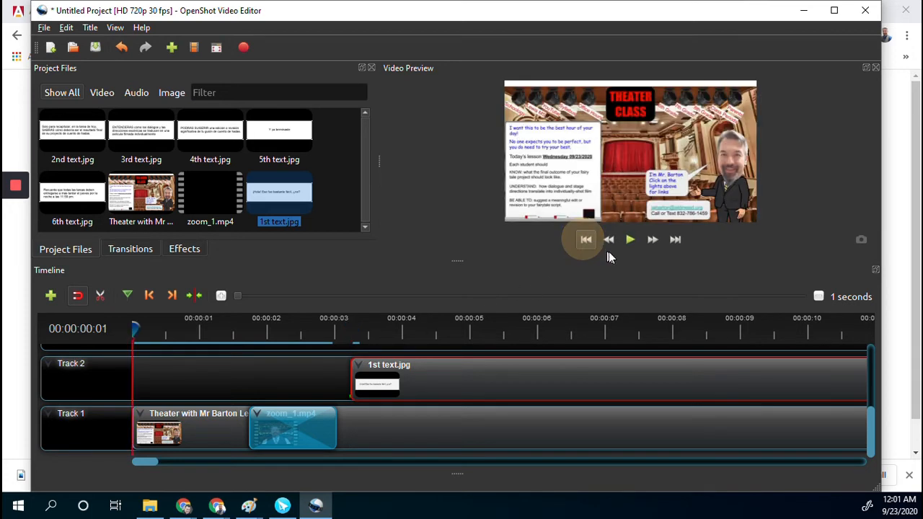
click(629, 239)
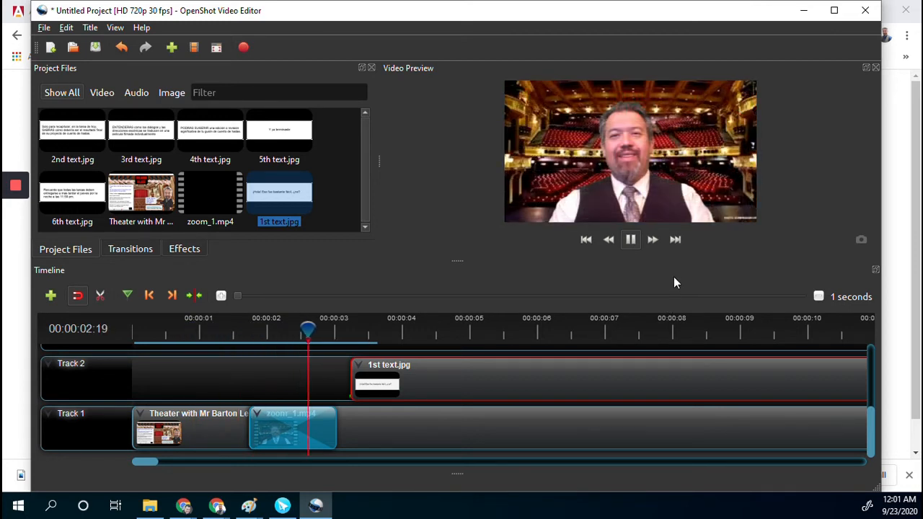
click(631, 240)
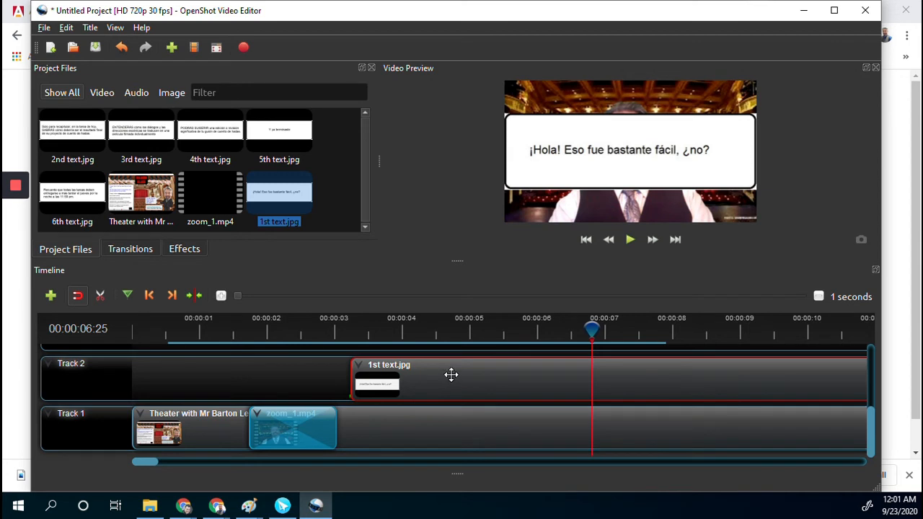
Step: Swap the track order by moving zoom_1.mp4 up to Track 2 and 1st text.jpg down to Track 1, starting at about 3.5 seconds
mouse_move(450, 374)
mouse_down()
mouse_move(449, 435)
mouse_move(462, 373)
mouse_up()
scroll(404, 412, up, 1)
drag(424, 414, 445, 375)
scroll(437, 408, down, 1)
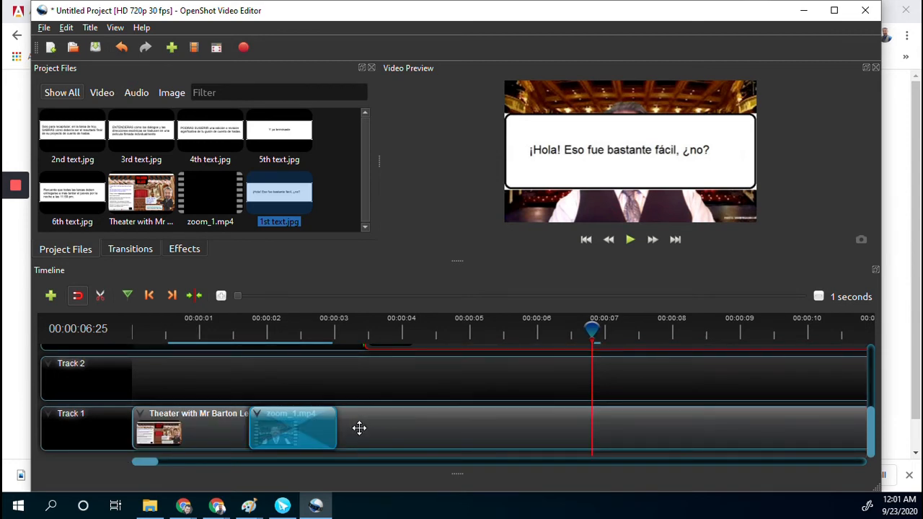
drag(358, 428, 335, 380)
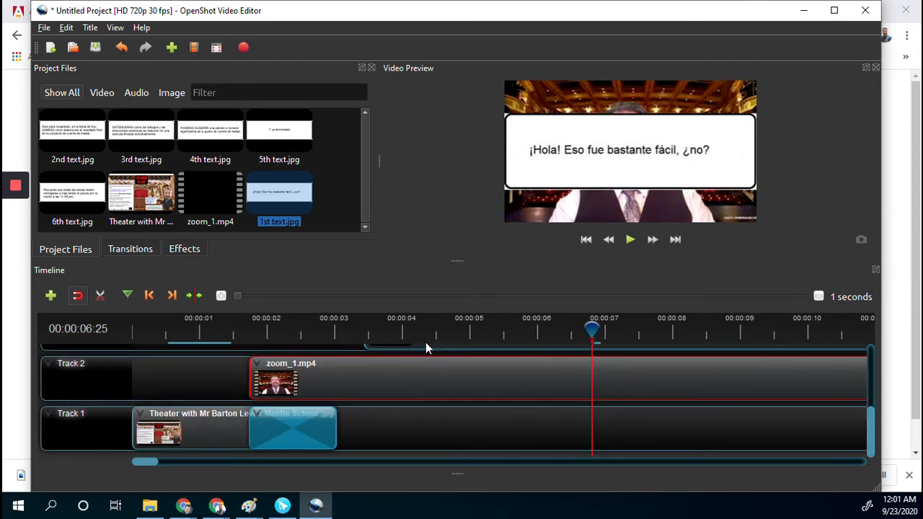
drag(423, 344, 425, 443)
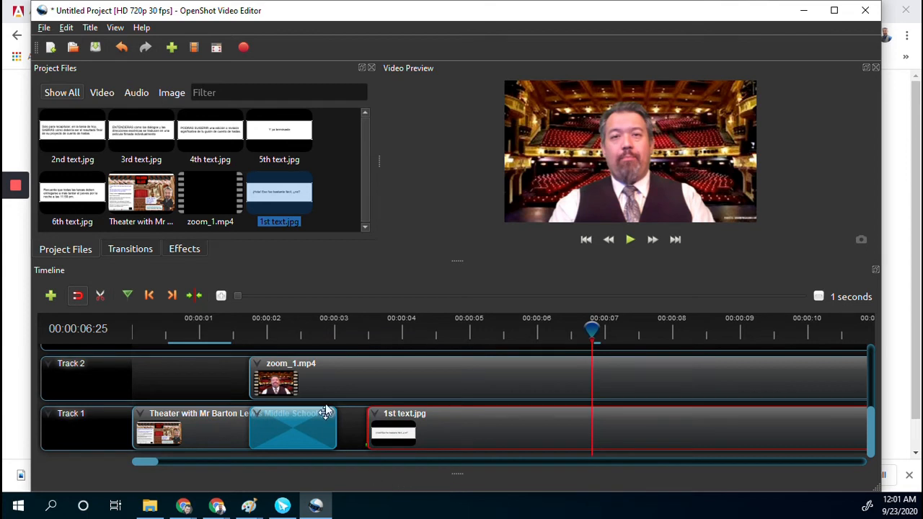
Step: Move the theater class image to Track 2 at the timeline start, and remove the leftover transition from Track 1
drag(223, 428, 216, 384)
click(288, 436)
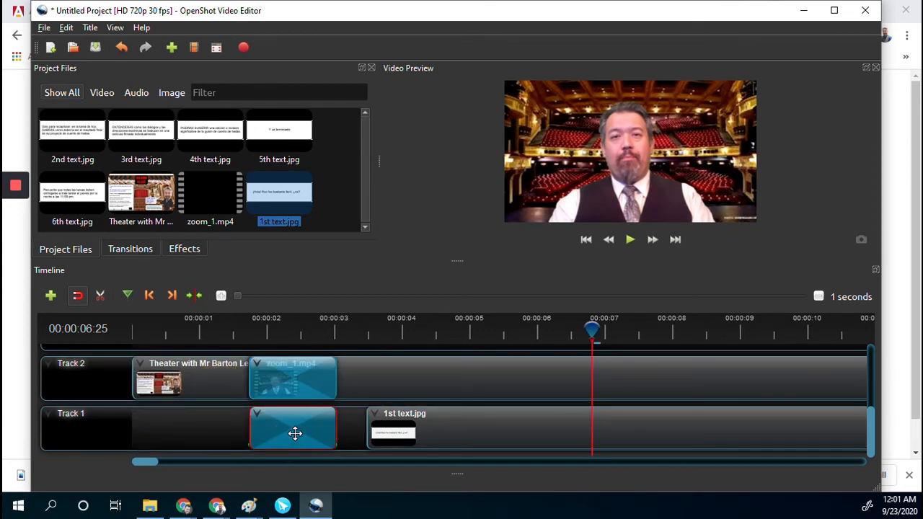
right_click(294, 436)
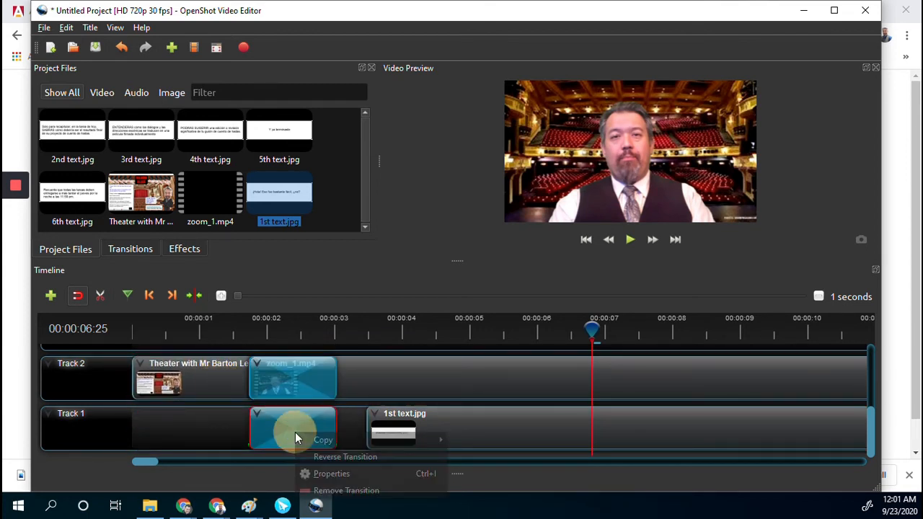
click(346, 490)
Step: Play the timeline from the start to check whether 1st text.jpg shows when placed on the track below zoom_1.mp4
click(586, 239)
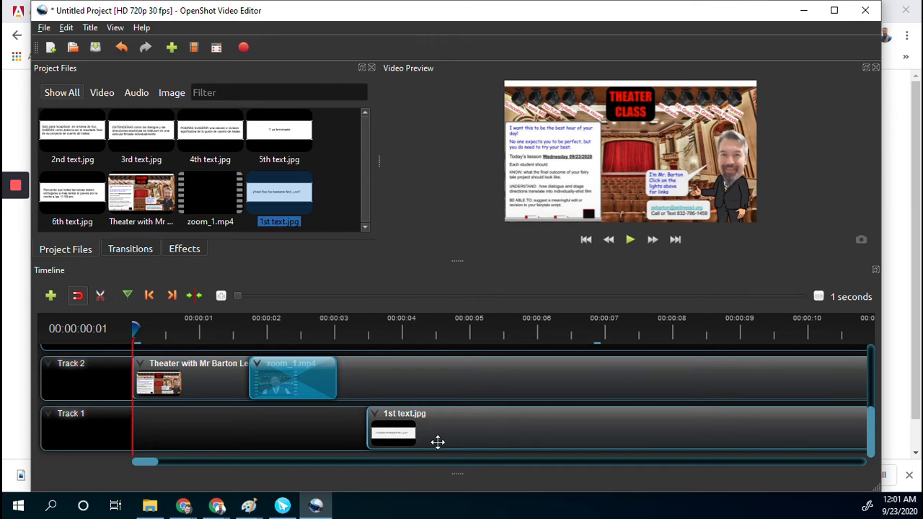
click(629, 239)
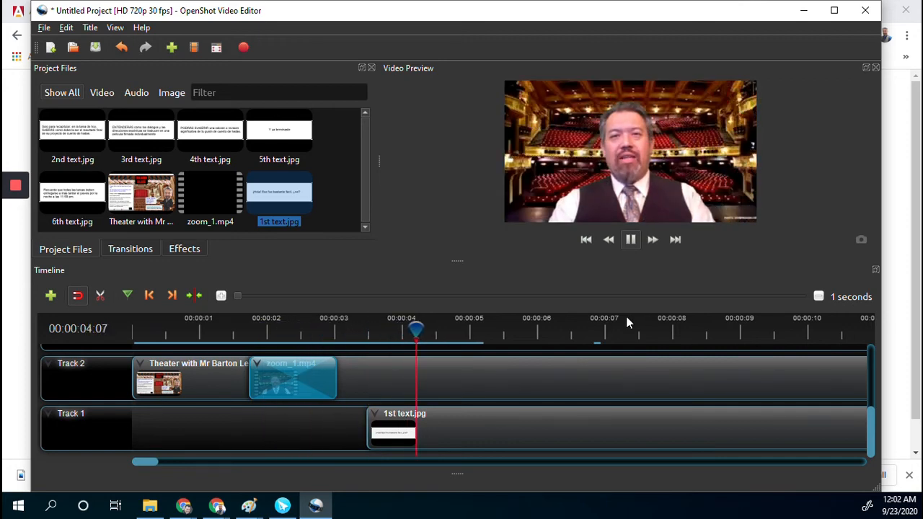
click(630, 239)
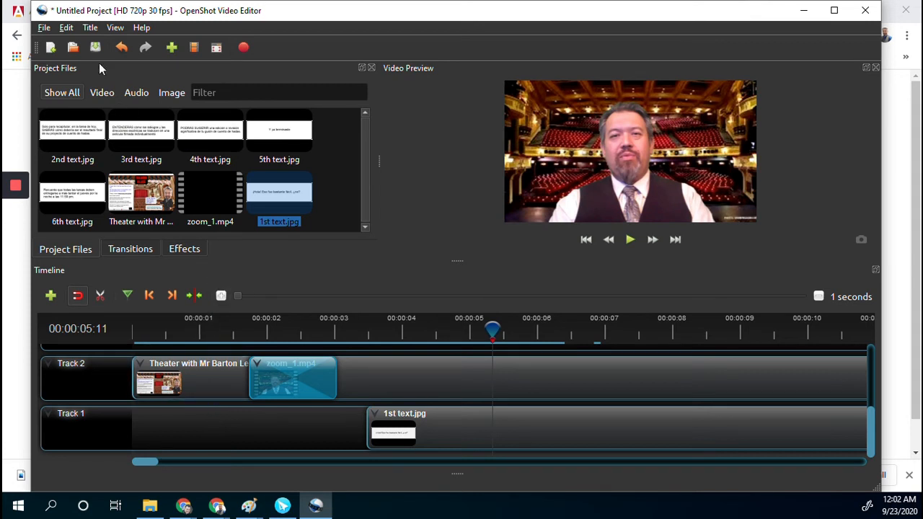
Step: Save the project as "09-23 Wrap Up" in the Wrap Up folder of Videos > 09-23-20 Wednesday
click(45, 28)
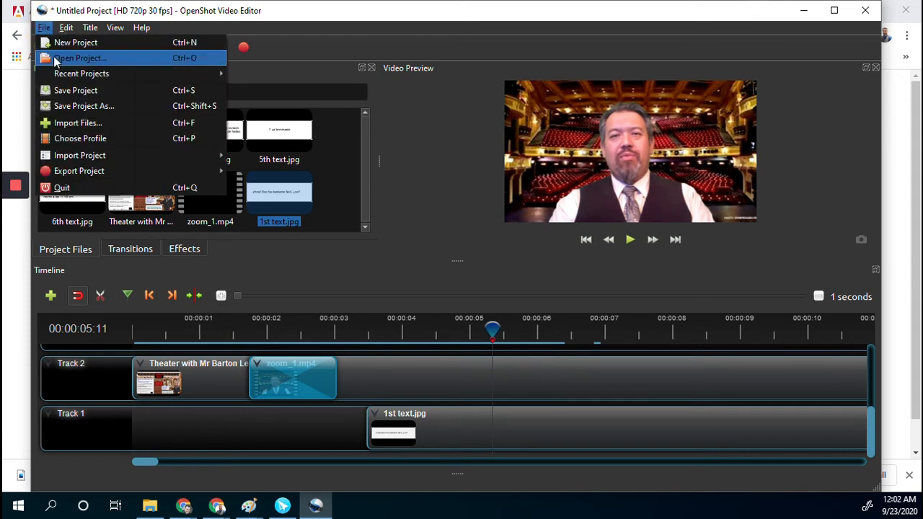
click(75, 107)
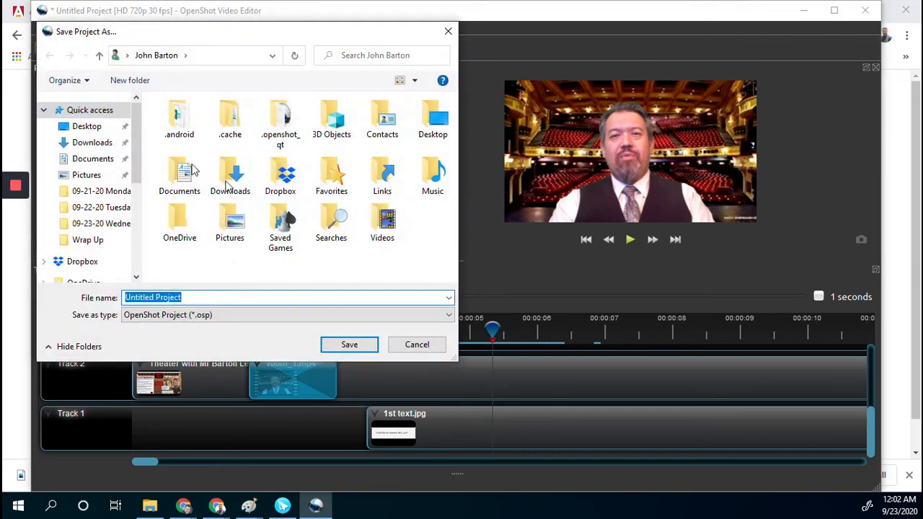
double_click(384, 222)
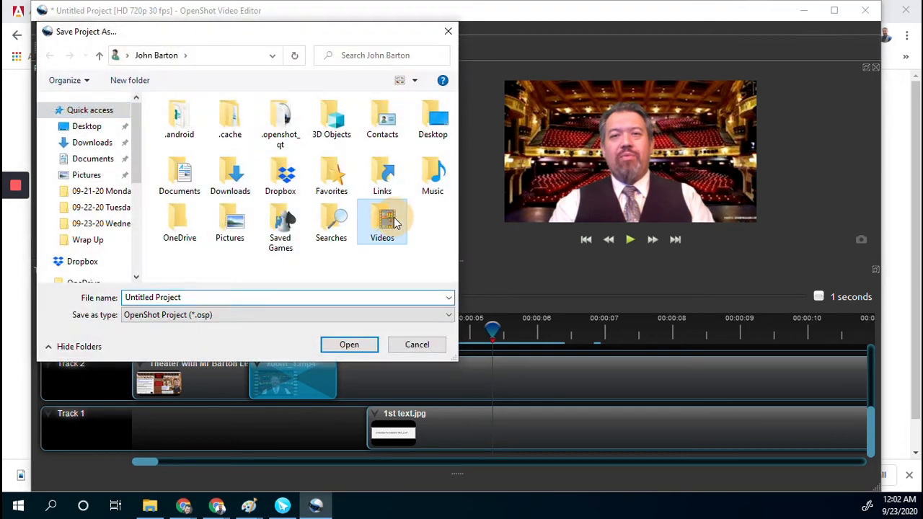
click(207, 297)
scroll(264, 253, down, 5)
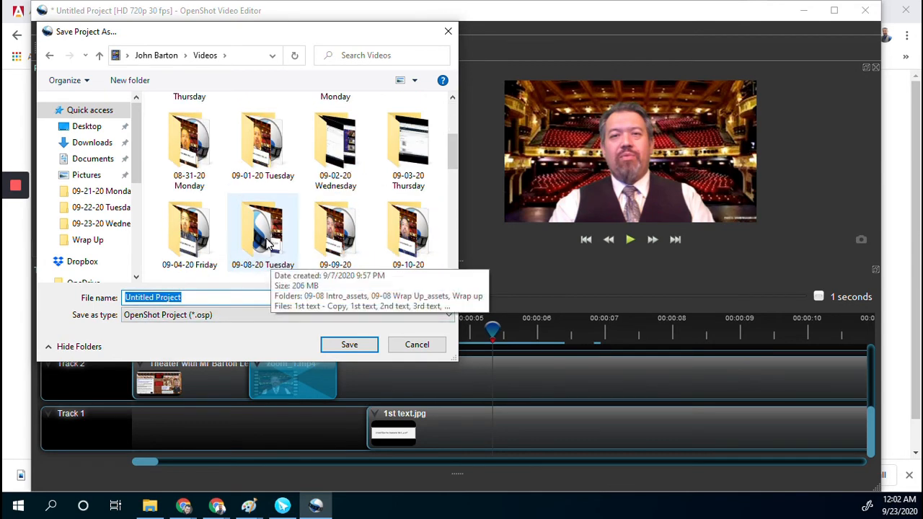
scroll(247, 245, down, 3)
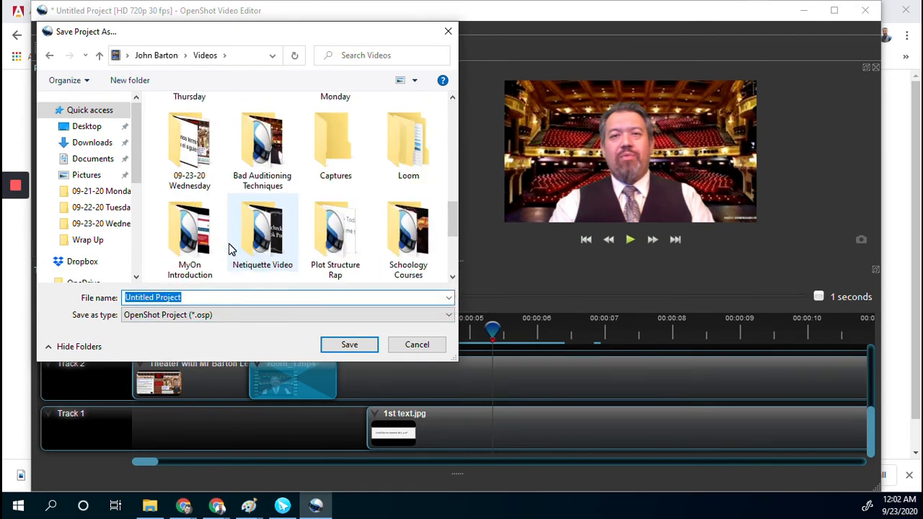
click(198, 148)
double_click(198, 148)
double_click(210, 130)
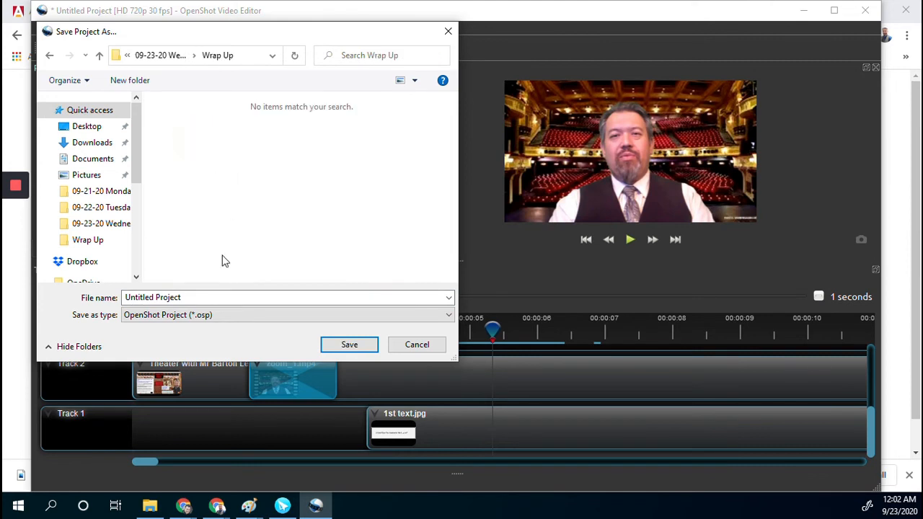
click(208, 295)
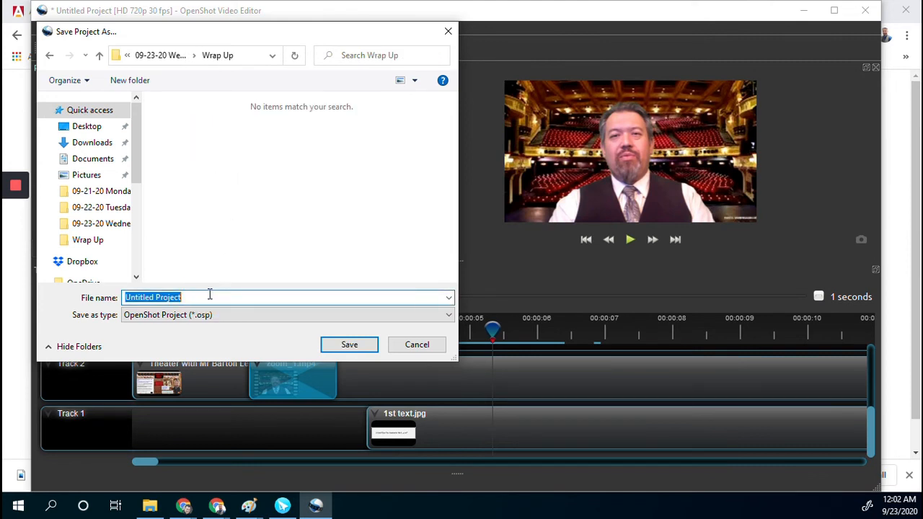
text(09-23 Wrap Up)
click(346, 344)
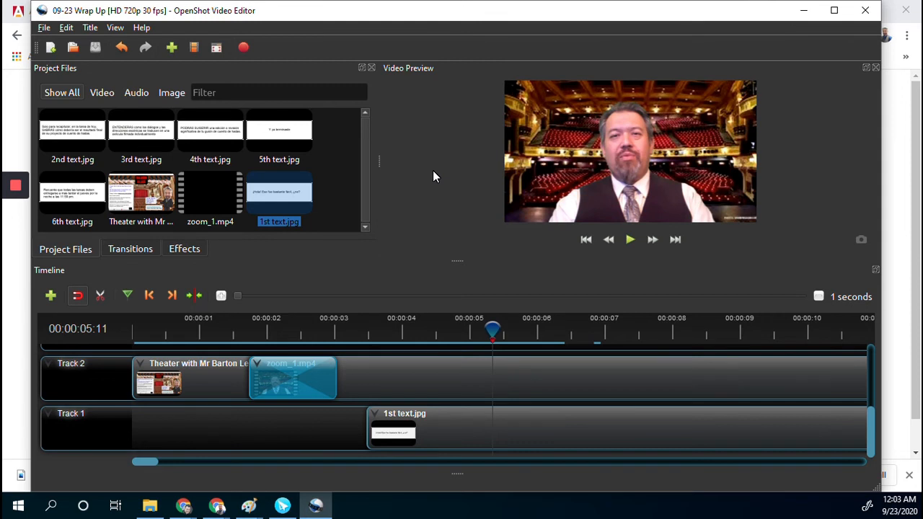
Step: Export the project as the MP4 (h.264) video "09-23 Wrap Up" in the Wrap Up folder, at HD 720p 30 fps and High quality
click(44, 28)
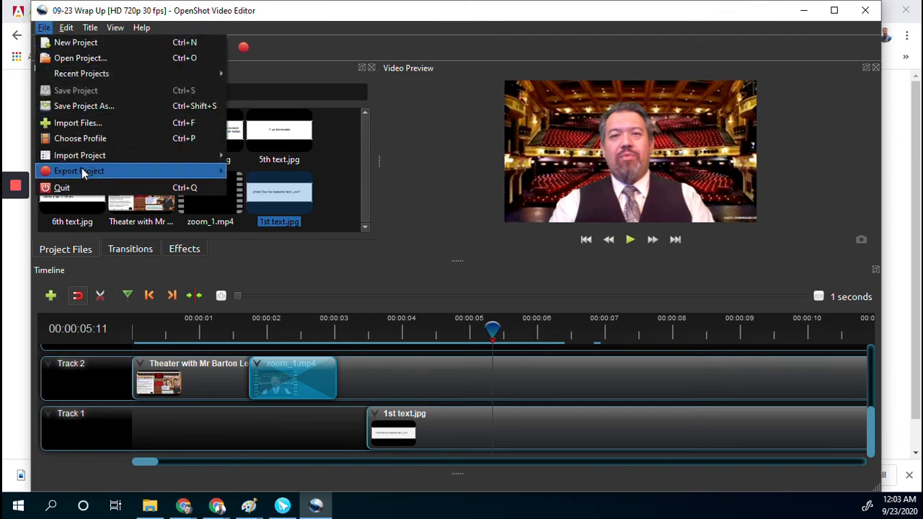
mouse_move(82, 169)
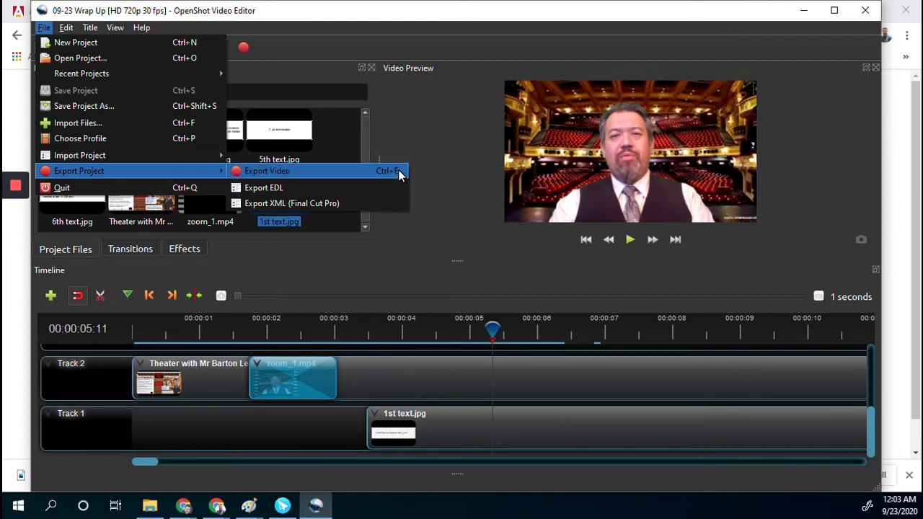
click(245, 52)
click(244, 48)
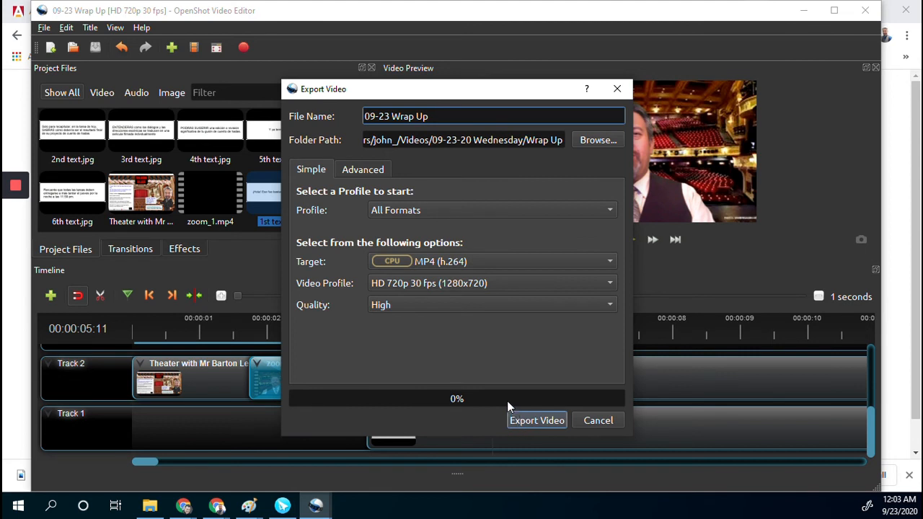
click(532, 420)
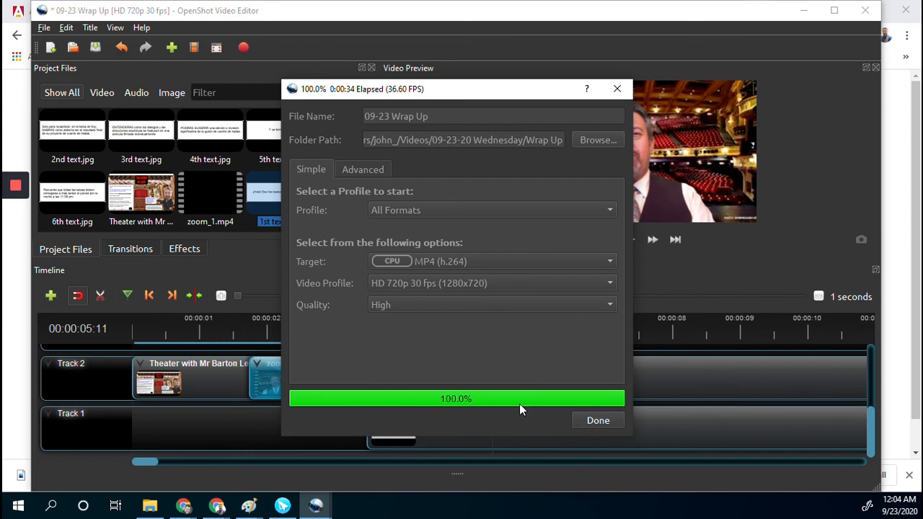
click(597, 422)
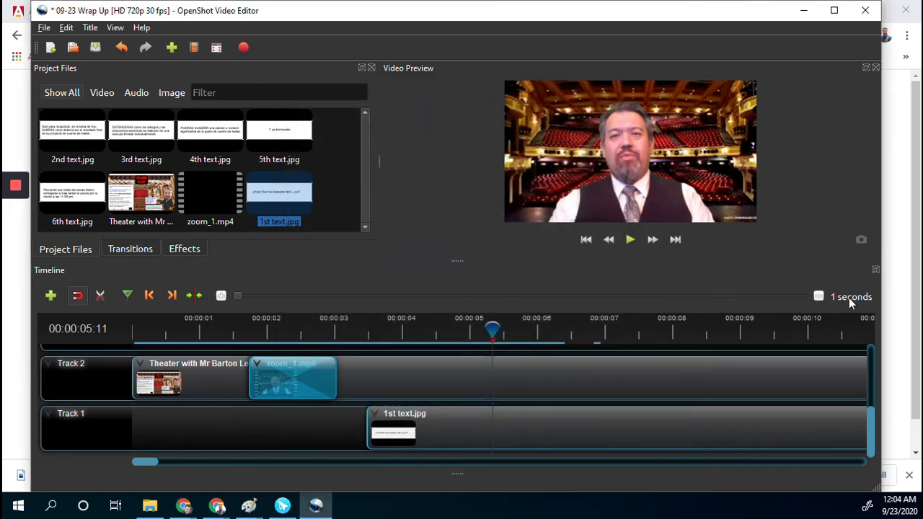
Step: Bring the exported 09-23 Wrap Up video from File Explorer into the project files and select it there
click(150, 505)
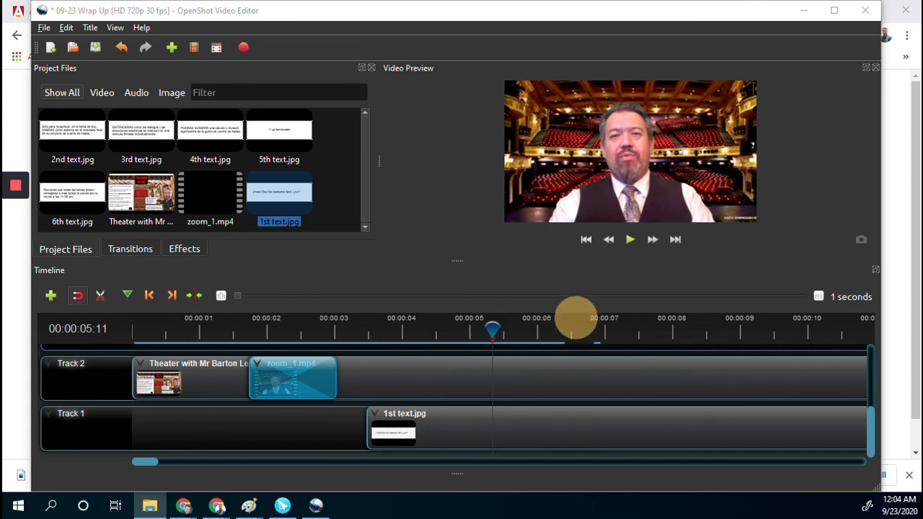
drag(728, 217, 340, 212)
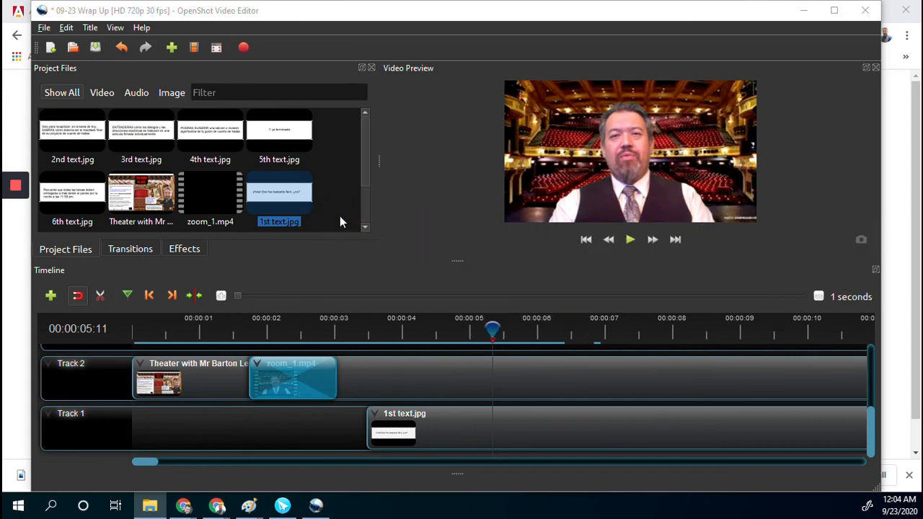
scroll(340, 212, down, 2)
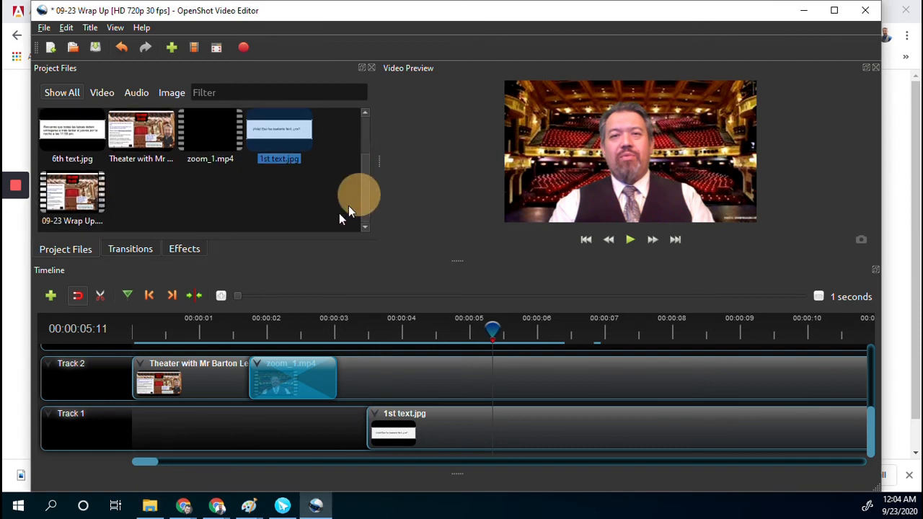
click(76, 204)
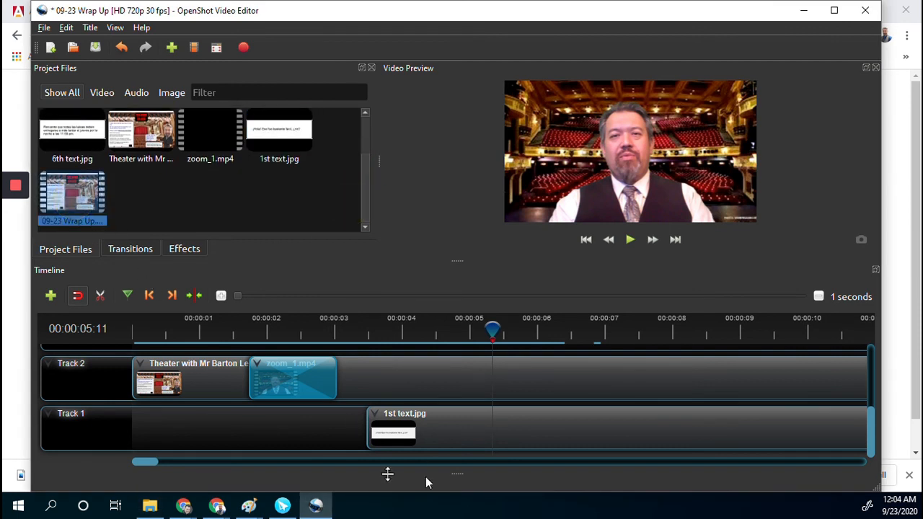
Step: Clear the timeline by removing 1st text.jpg, zoom_1.mp4, the transition and the theater class image from Tracks 1 and 2
right_click(462, 413)
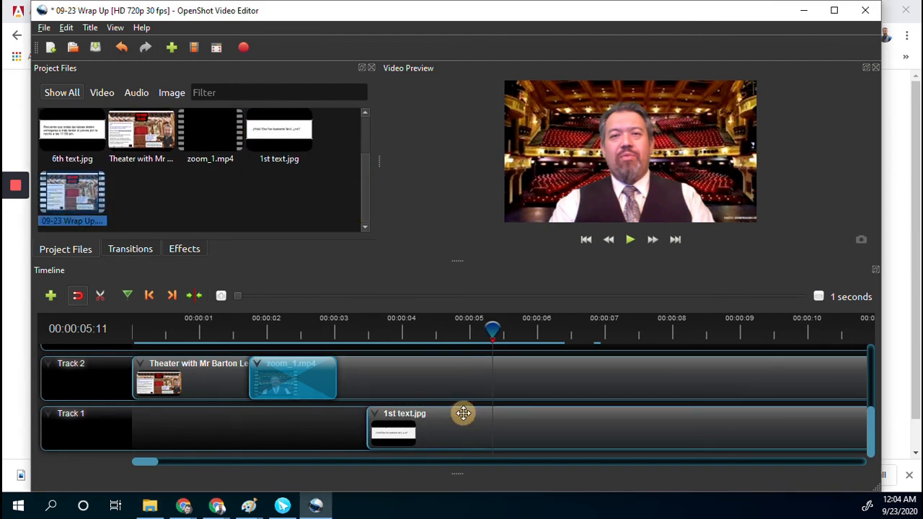
click(498, 404)
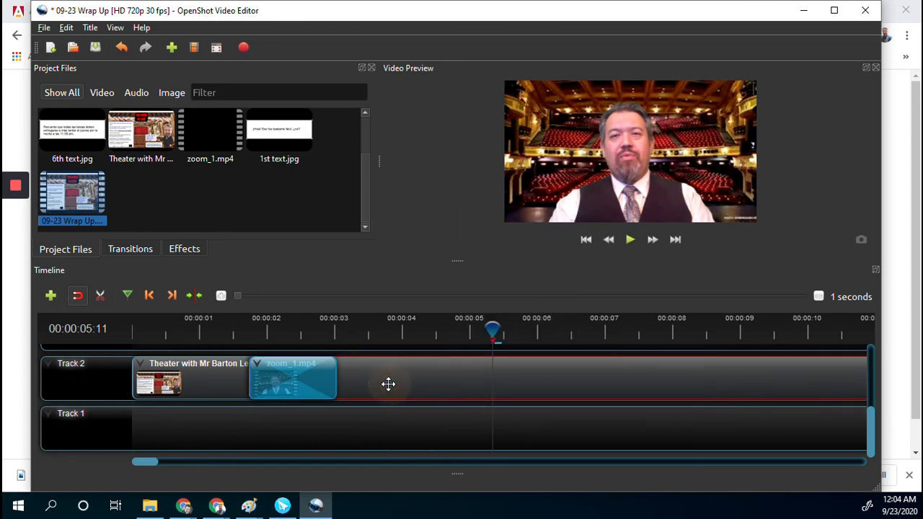
right_click(389, 386)
click(393, 375)
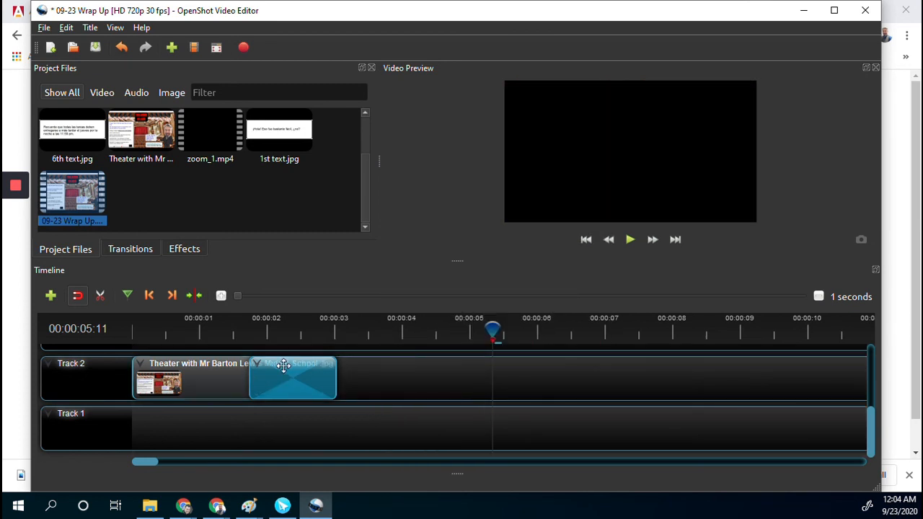
right_click(325, 377)
click(322, 426)
right_click(256, 384)
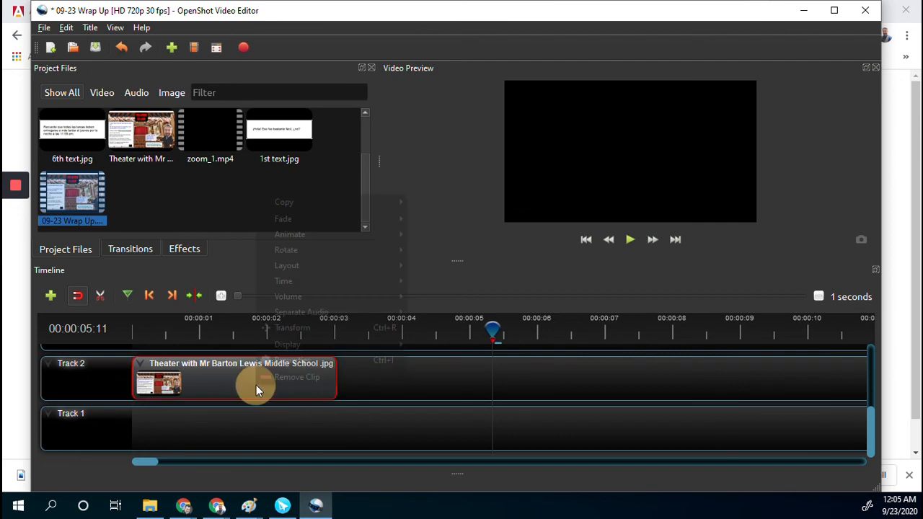
click(291, 376)
Step: Place 09-23 Wrap Up.mp4 at the start of Track 1 and play it from the beginning to check the transition
drag(54, 196, 120, 413)
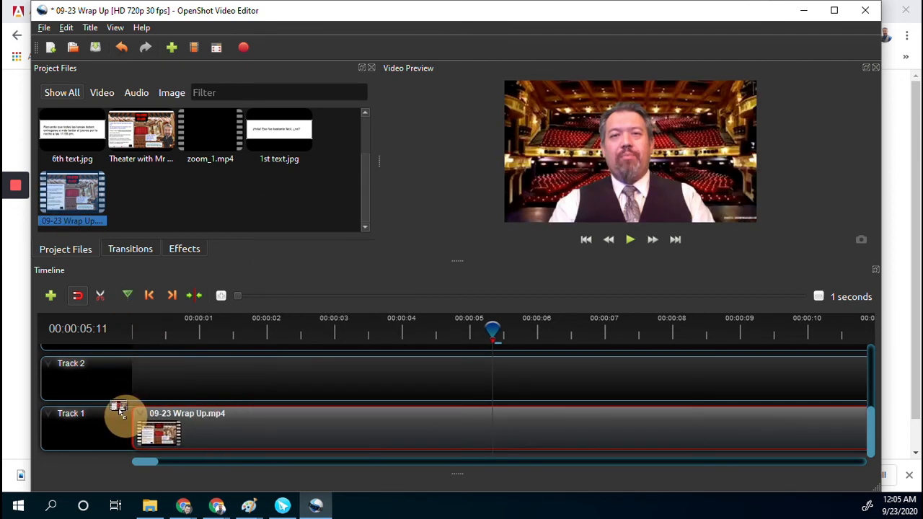
click(585, 238)
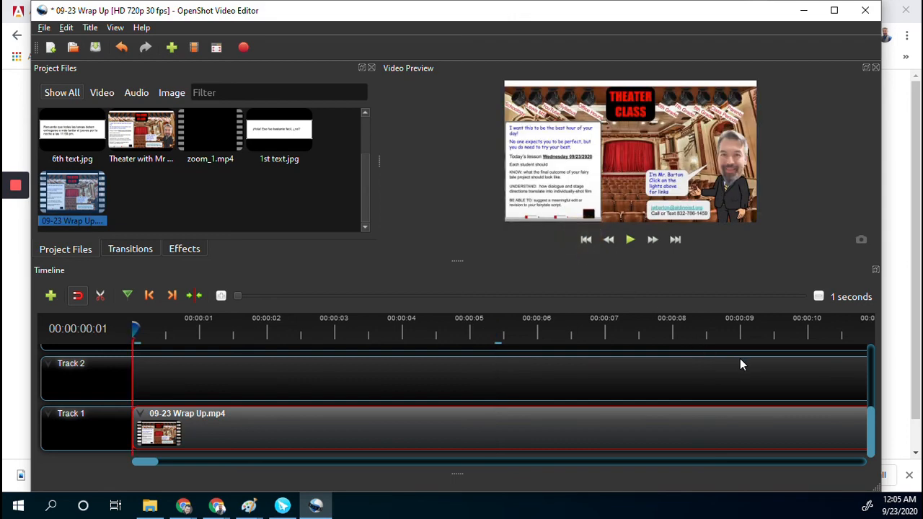
click(629, 239)
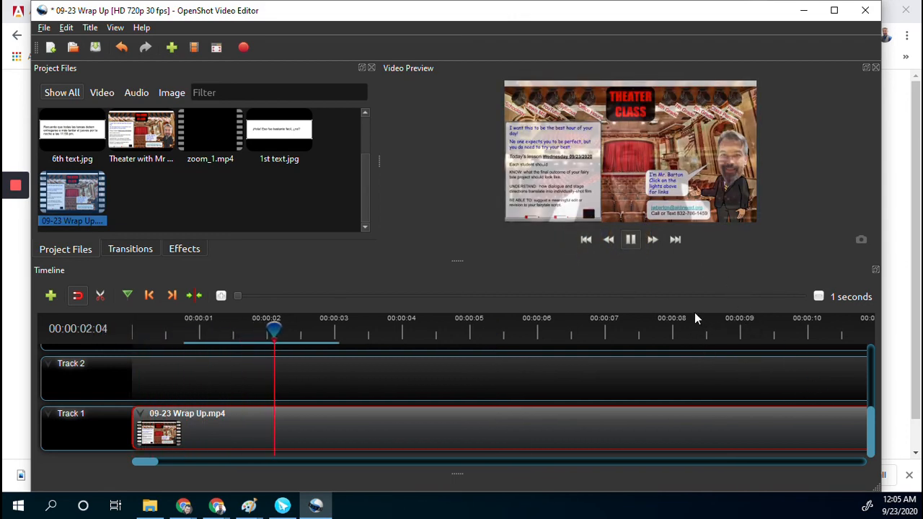
click(632, 239)
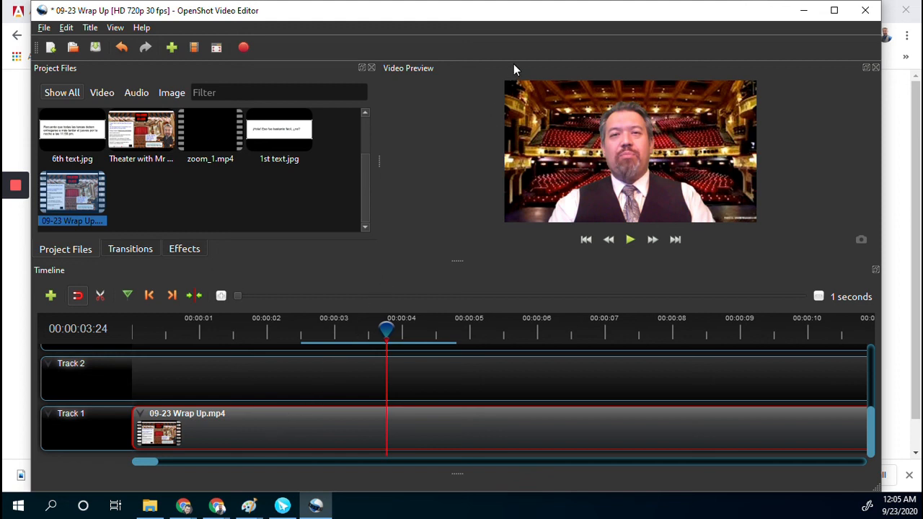
Step: Undock the Video Preview and the Timeline from the main window, leaving Project Files in it
drag(514, 68, 692, 166)
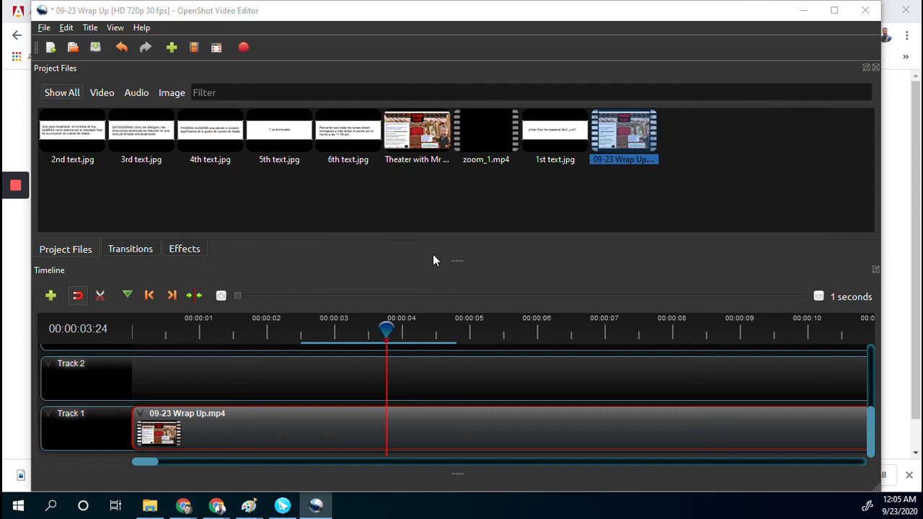
click(446, 472)
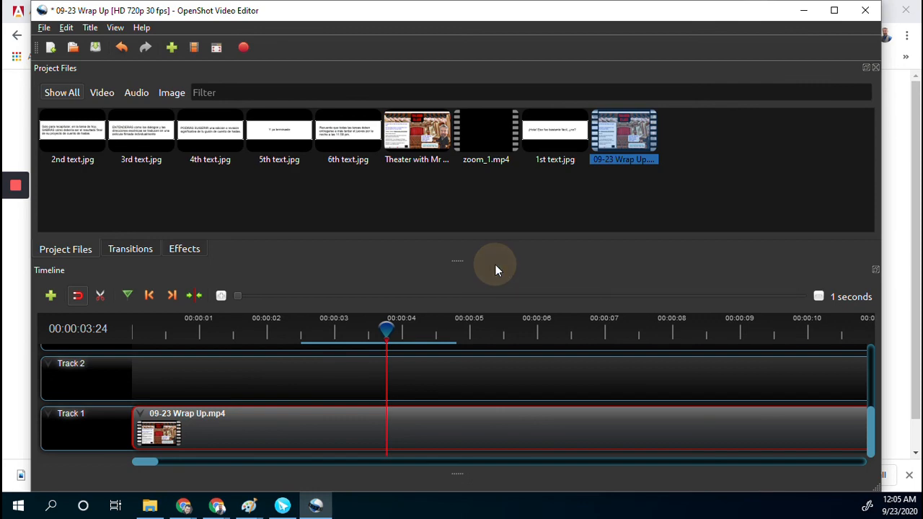
drag(495, 269, 499, 63)
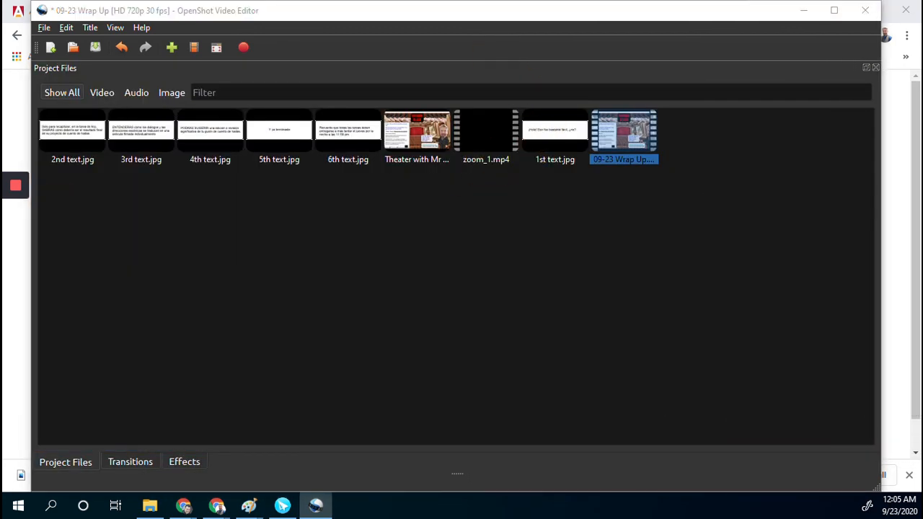
mouse_move(518, 249)
mouse_down()
mouse_move(545, 463)
mouse_move(546, 454)
mouse_up()
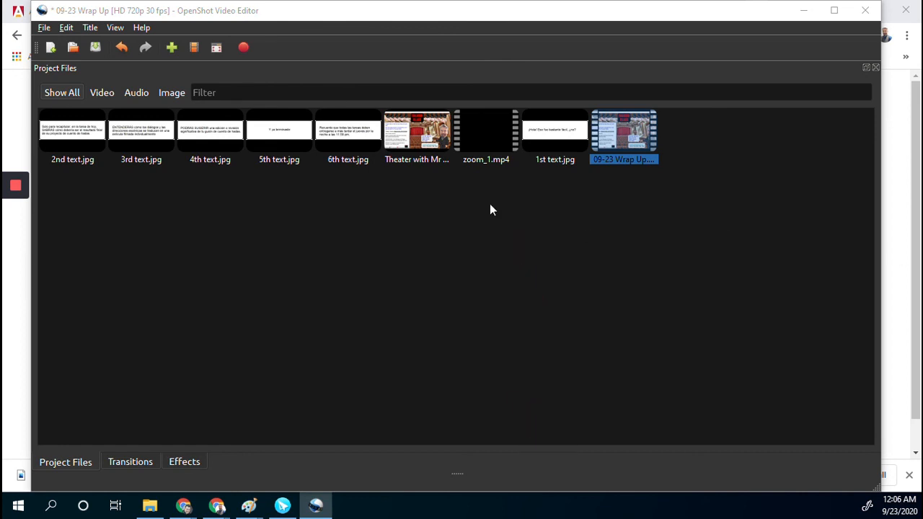